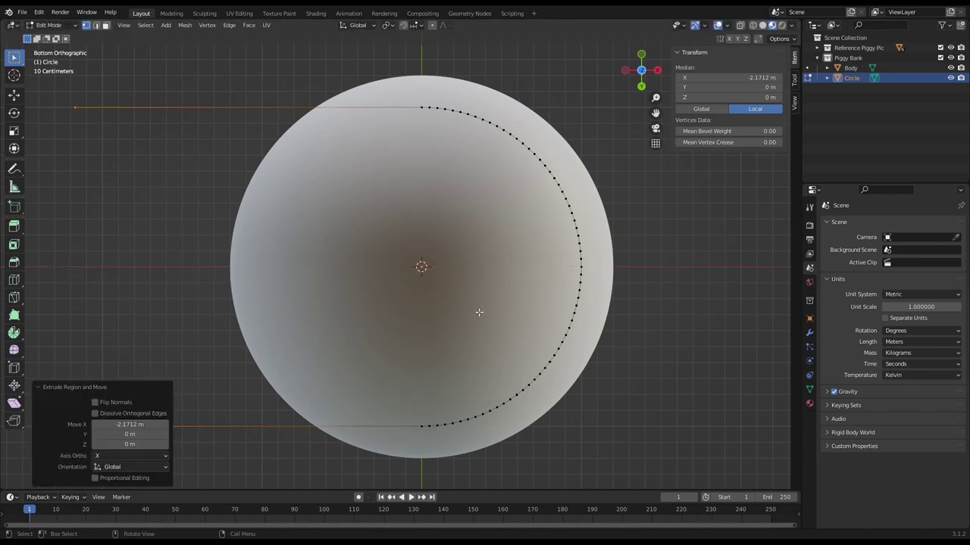
# Step: Scale the half-round foot outline by 0.22 and extrude it into a solid foot shape
pyautogui.press('Tab')
pyautogui.write('s.22')
pyautogui.press('Return')
pyautogui.moveTo(422, 323); pyautogui.dragTo(477, 318, button='middle')
pyautogui.scroll(4, 465, 336)
pyautogui.press('Tab')
pyautogui.press('e')
pyautogui.click(457, 394)
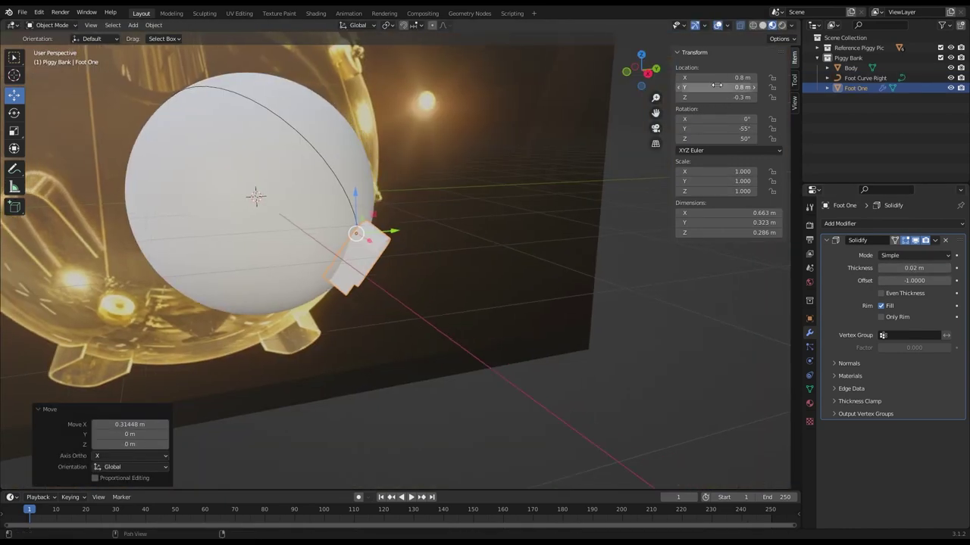
pyautogui.click(730, 87)
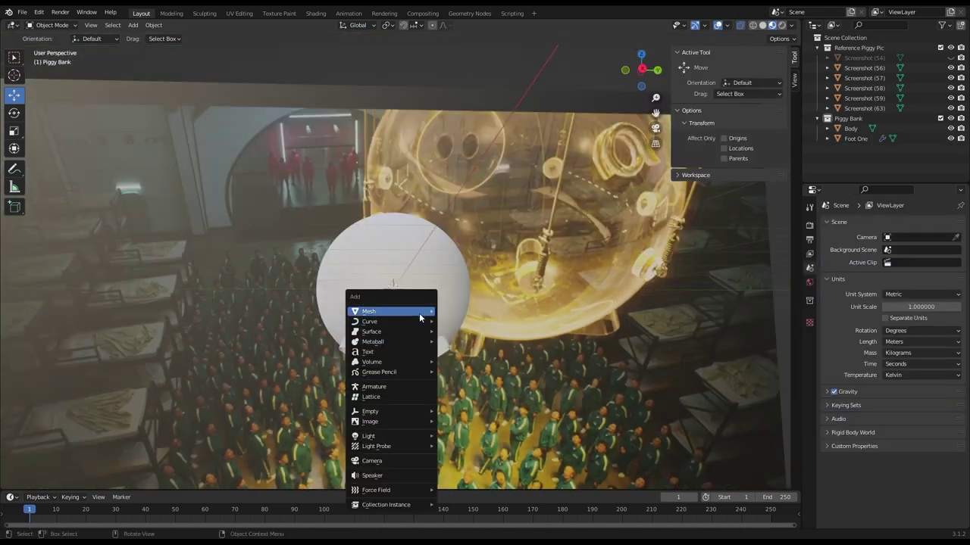
# Step: Add a cylinder for the nose and move it along X to the front of the body, at about 0.97 m
pyautogui.click(482, 363)
pyautogui.press('Return')
pyautogui.moveTo(455, 334); pyautogui.dragTo(530, 356, button='middle')
pyautogui.moveTo(129, 381); pyautogui.dragTo(70, 394)
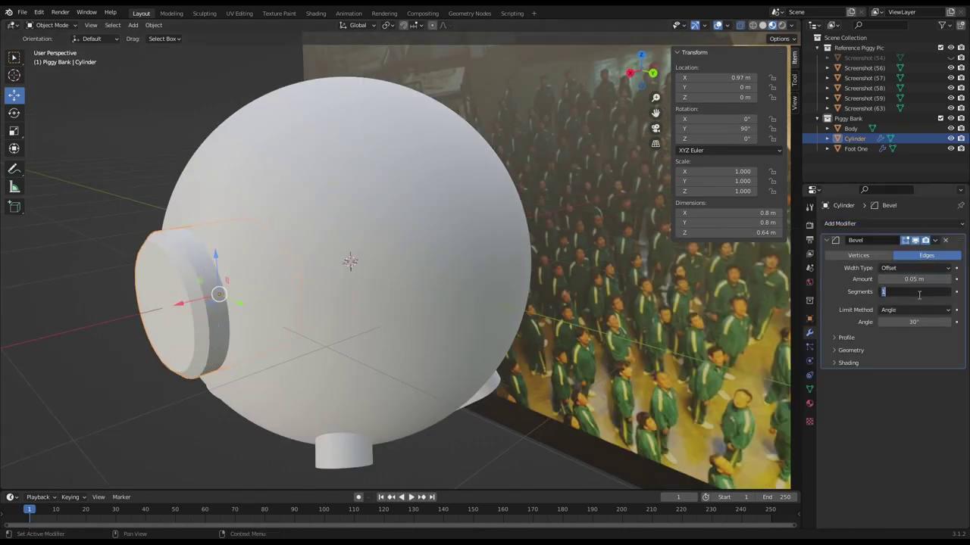
pyautogui.moveTo(424, 326); pyautogui.dragTo(485, 356, button='middle')
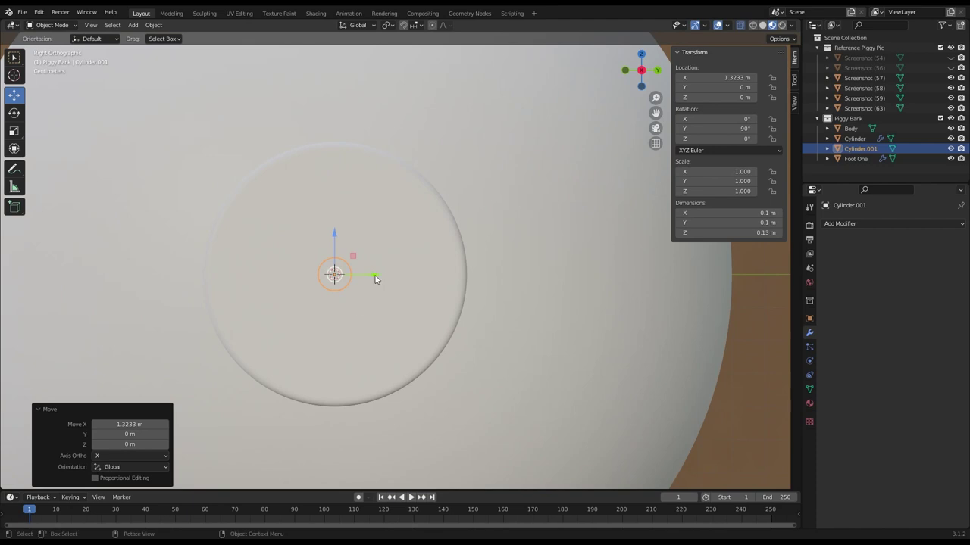
# Step: Mirror the small nostril cylinder across the nose and add a Bevel modifier with 40 segments
pyautogui.click(871, 224)
pyautogui.click(765, 386)
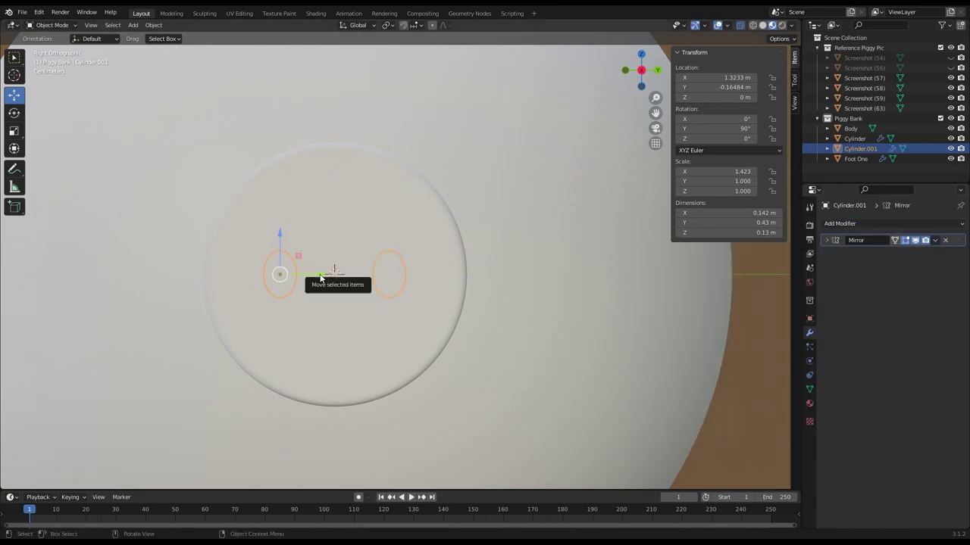
pyautogui.press('ctrl+KP_1')
pyautogui.click(871, 223)
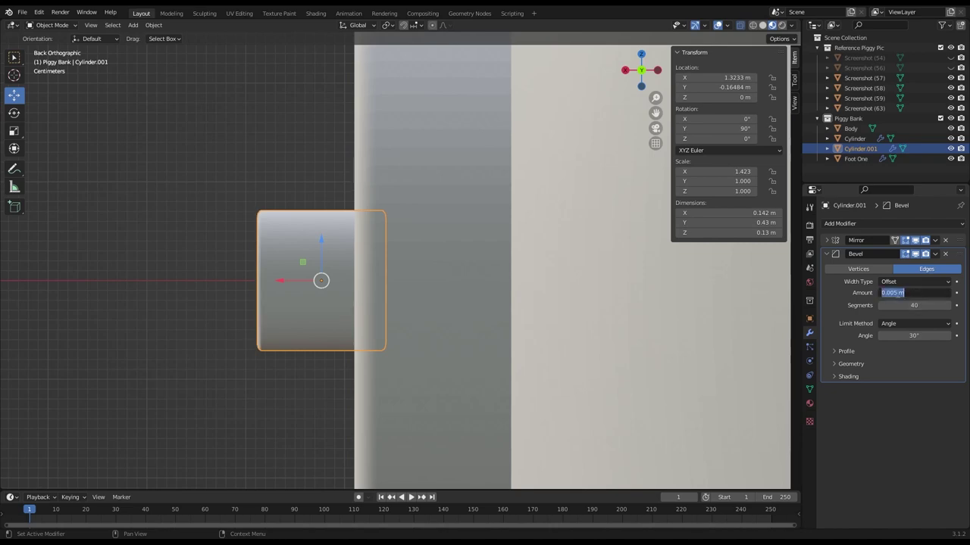
# Step: Apply the rotation and scale of the mirrored nostril cylinder
pyautogui.hotkey('ctrl', 'a')
pyautogui.click(328, 329)
pyautogui.moveTo(356, 331); pyautogui.dragTo(380, 265, button='middle')
pyautogui.press('s')
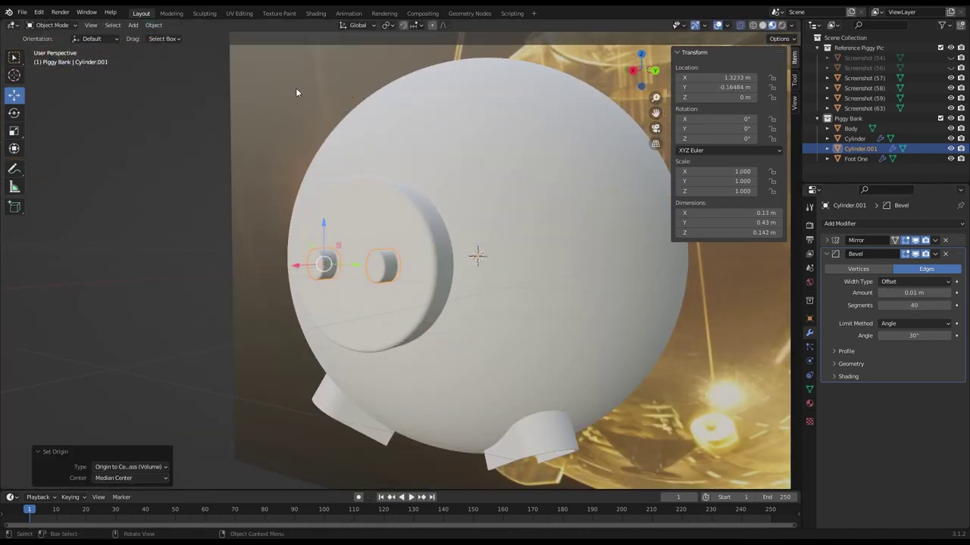
pyautogui.moveTo(296, 88); pyautogui.dragTo(635, 70, button='middle')
pyautogui.click(635, 70)
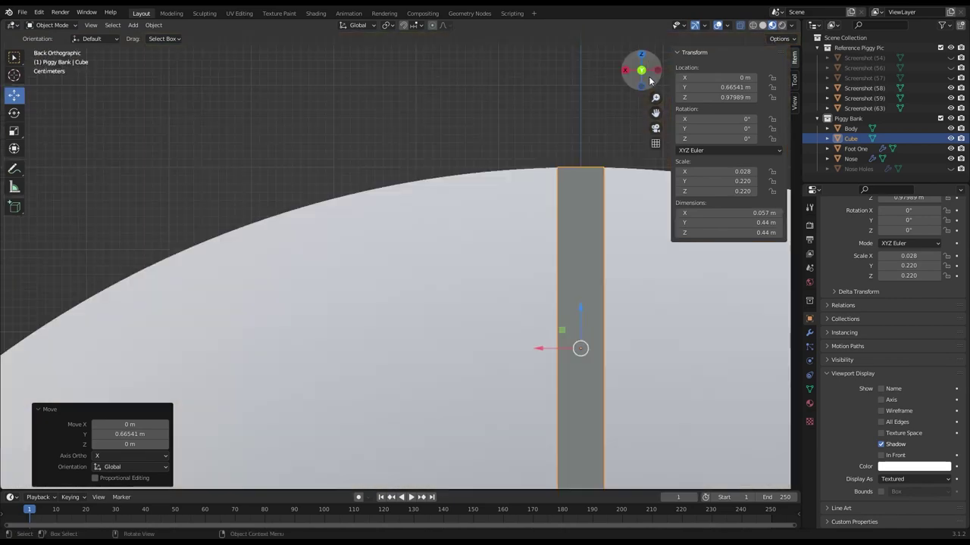
# Step: Move the thin ear cube along X to about 0.57 m from the body's centre
pyautogui.press('g')
pyautogui.click(272, 306)
pyautogui.moveTo(272, 305); pyautogui.dragTo(452, 266, button='middle')
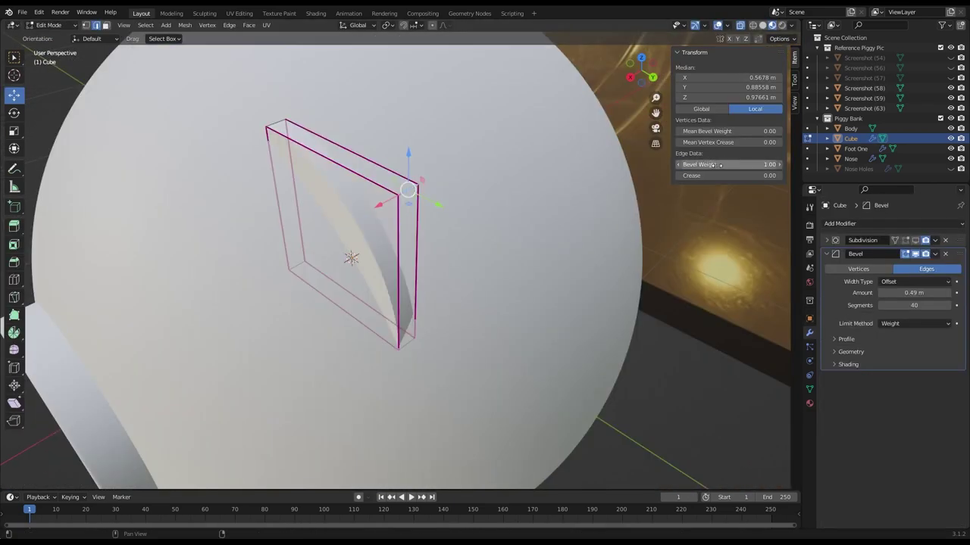
pyautogui.press('KP_3')
pyautogui.press('KP_Decimal')
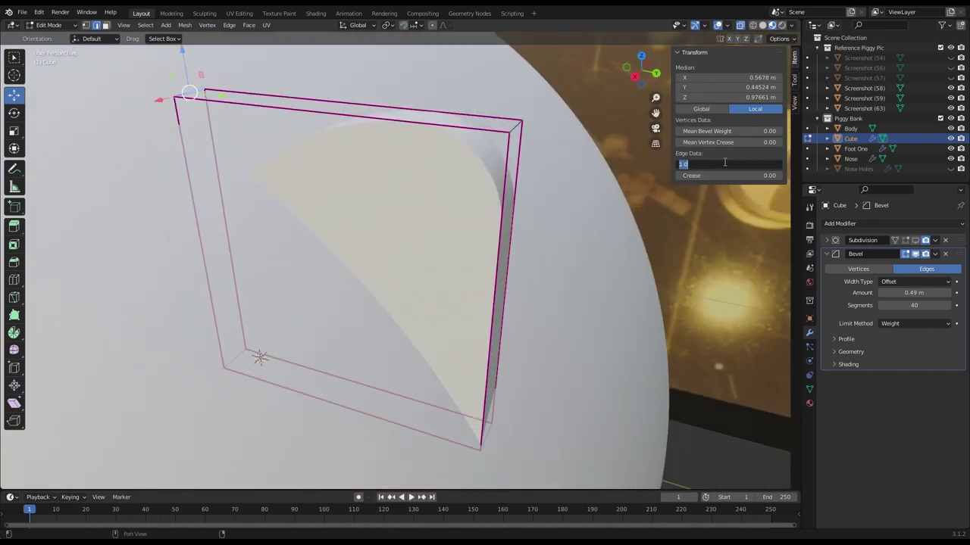
pyautogui.moveTo(650, 151); pyautogui.dragTo(507, 129, button='middle')
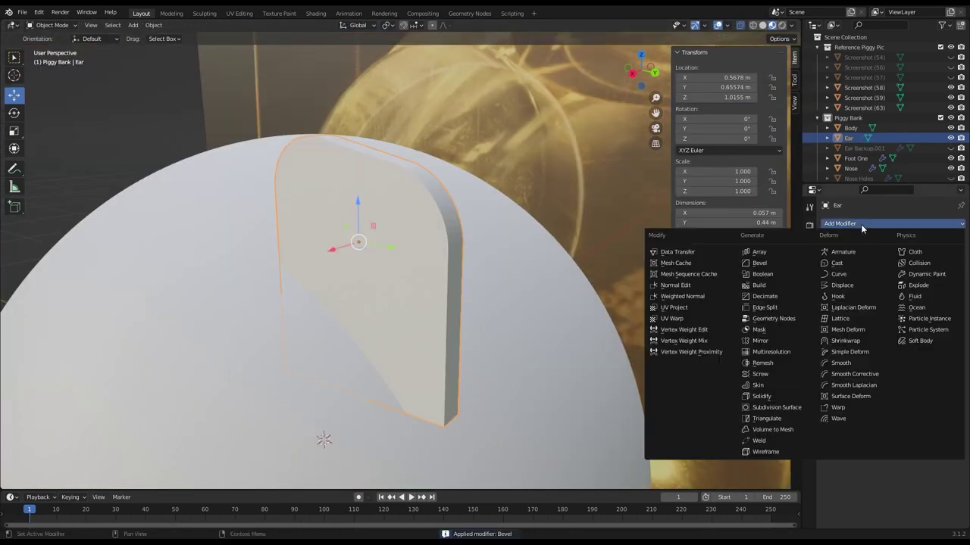
# Step: Add a Bevel modifier to the ear with 40 segments and an amount of 0.005 m
pyautogui.click(758, 266)
pyautogui.press('KP_Decimal')
pyautogui.moveTo(914, 292); pyautogui.dragTo(950, 295)
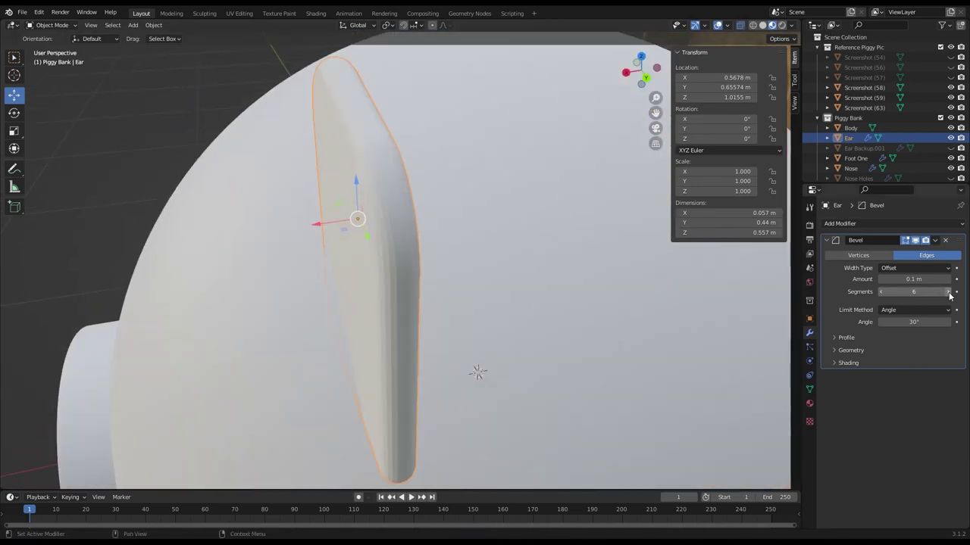
pyautogui.press('ctrl+KP_1')
pyautogui.press('KP_Decimal')
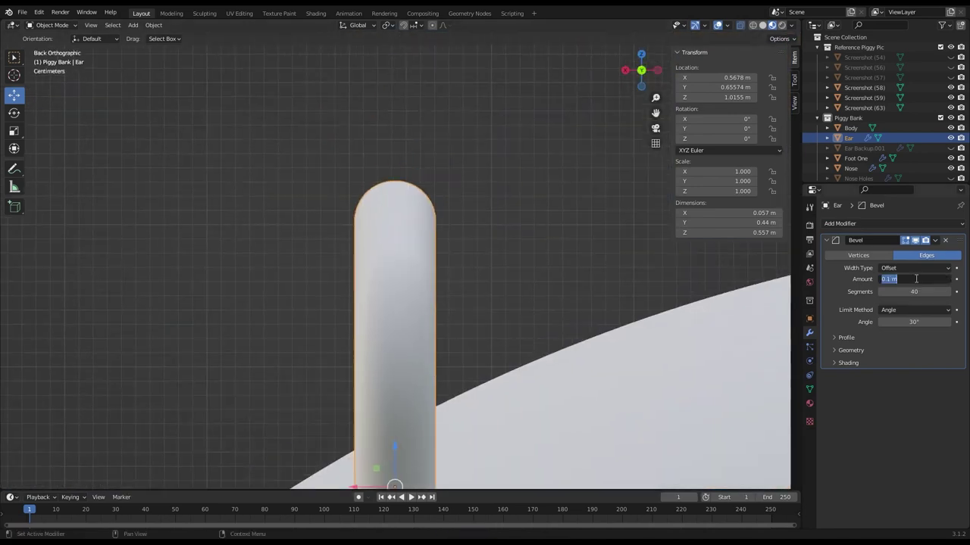
pyautogui.write('0.005')
pyautogui.press('Return')
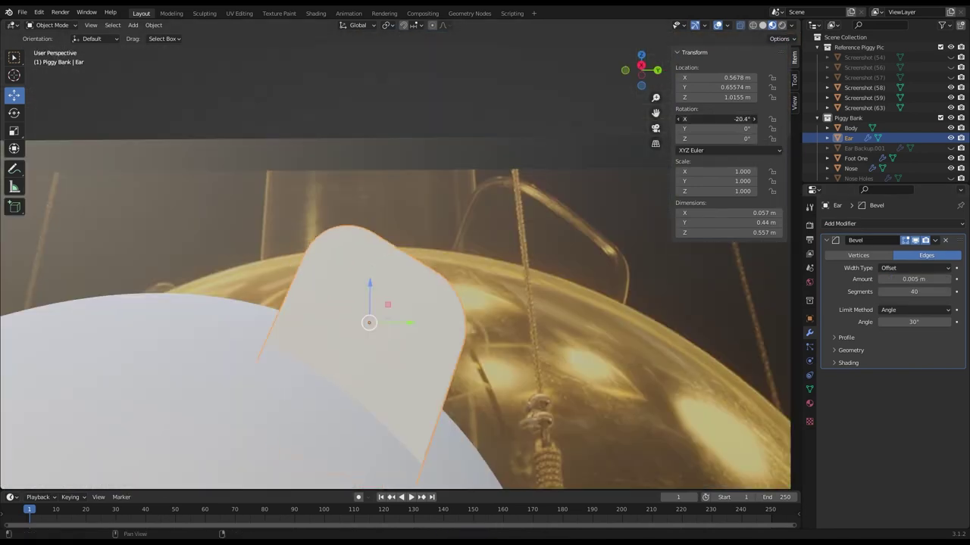
# Step: Add a Mirror modifier to the ear on the Y axis, using Body as the mirror object
pyautogui.click(893, 223)
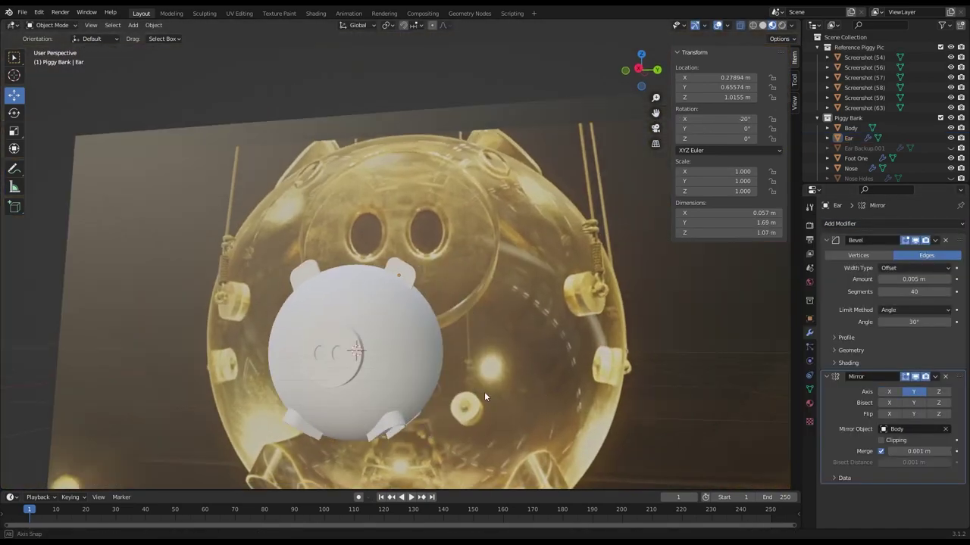
pyautogui.moveTo(484, 392); pyautogui.dragTo(396, 330, button='middle')
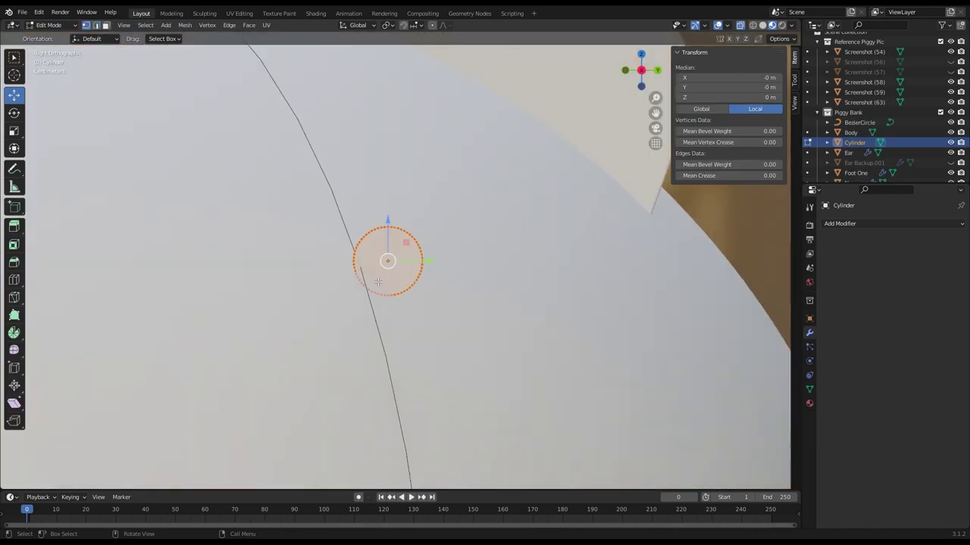
# Step: Reposition the eye cylinder's geometry and add Curve and Mirror modifiers, following BezierCircle and mirroring on Y
pyautogui.press('g')
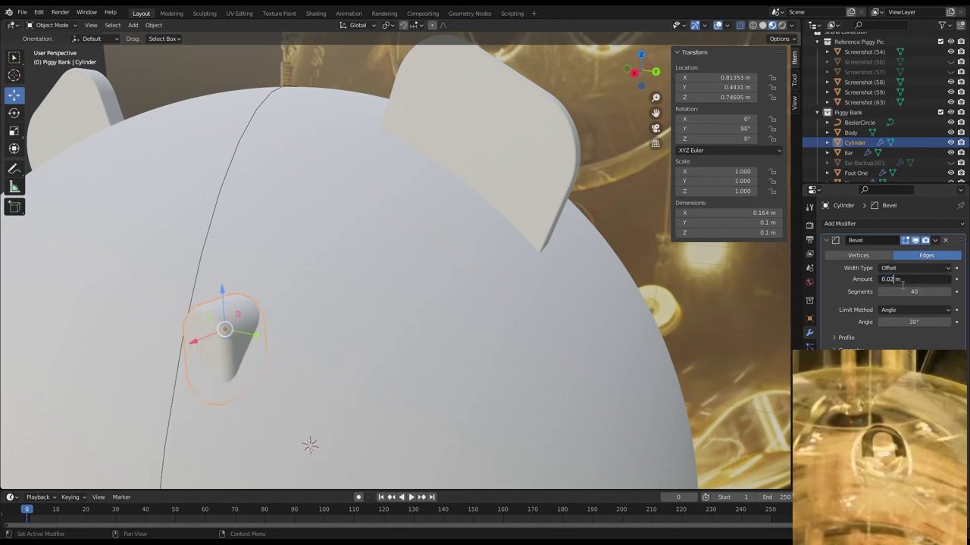
pyautogui.click(840, 224)
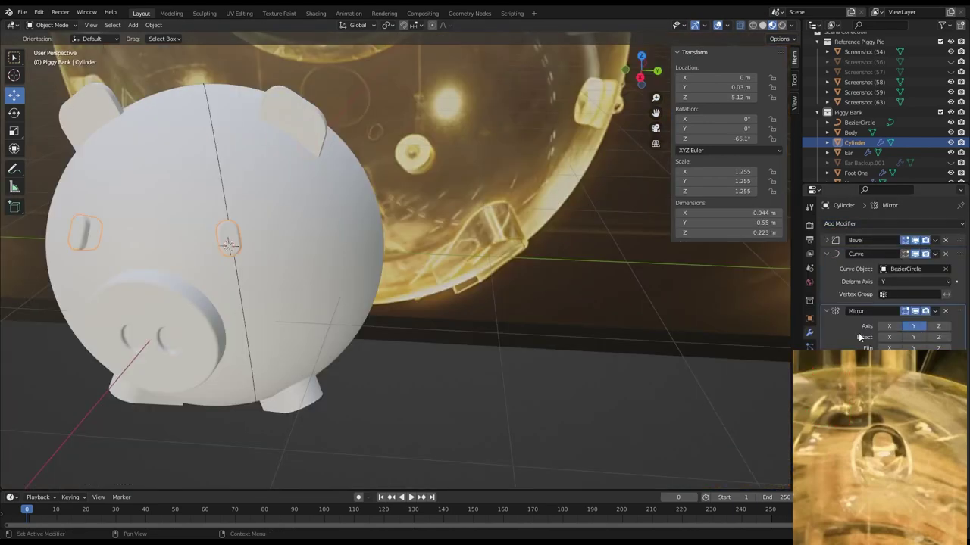
pyautogui.moveTo(454, 227); pyautogui.dragTo(335, 218, button='middle')
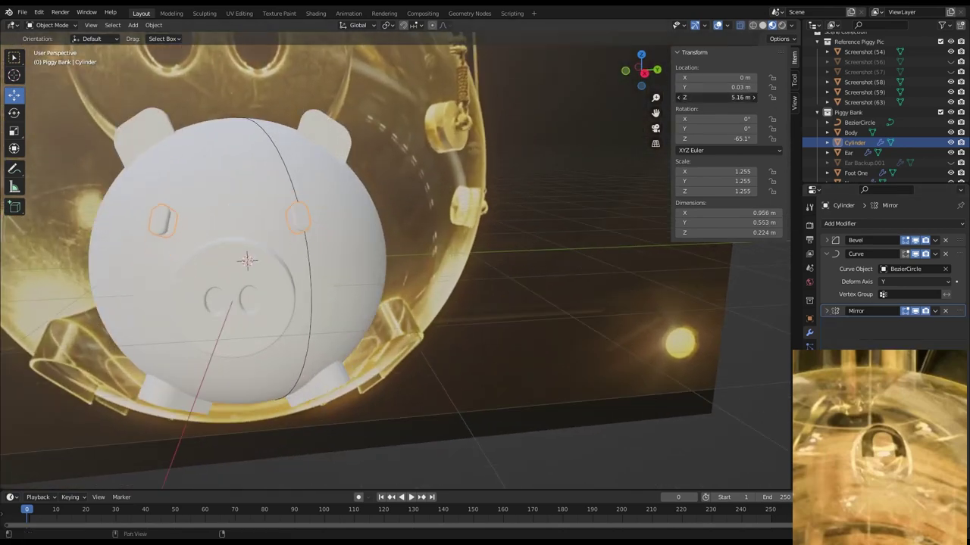
# Step: Set up a Boolean Difference between the Top Hole cylinder and the body, and hide Top Hole
pyautogui.click(840, 224)
pyautogui.click(761, 297)
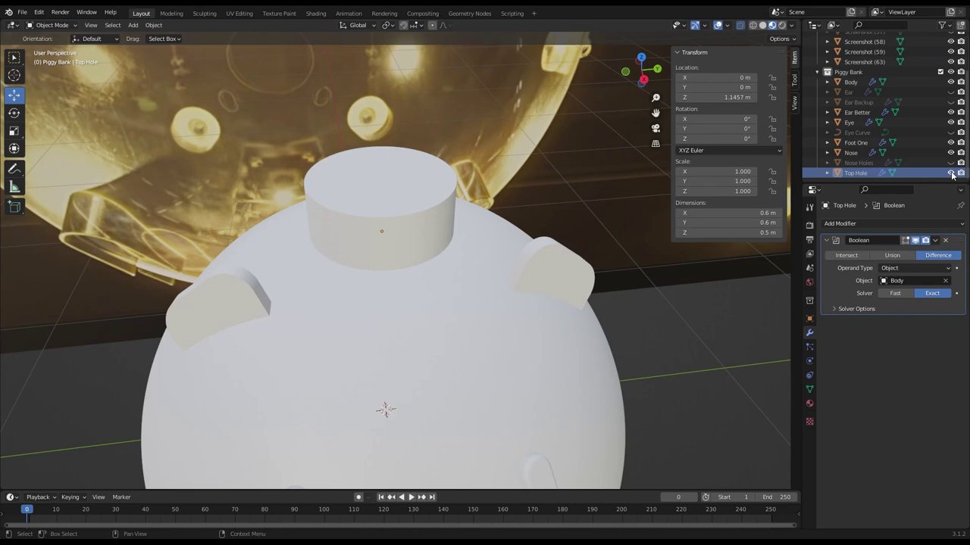
pyautogui.click(851, 82)
pyautogui.click(947, 294)
pyautogui.click(950, 173)
pyautogui.moveTo(447, 303); pyautogui.dragTo(414, 306, button='middle')
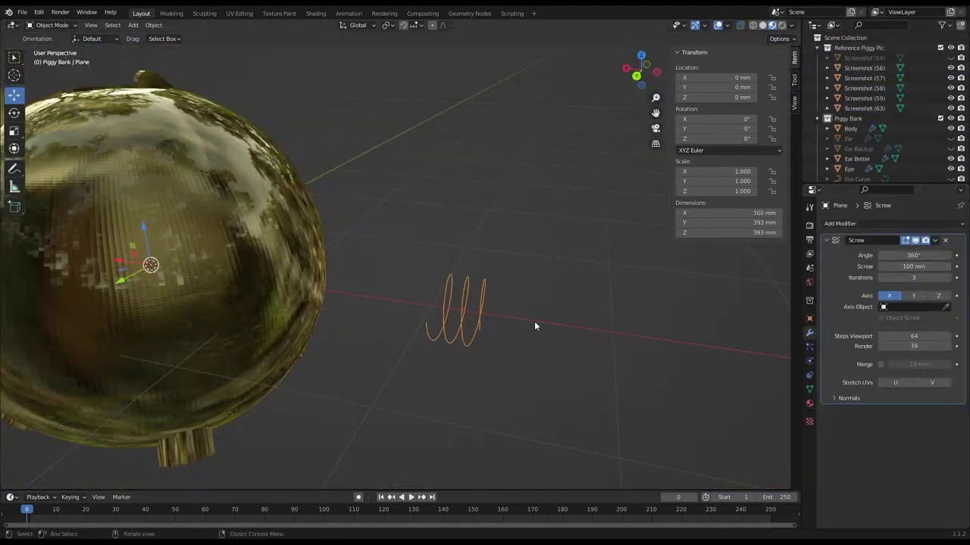
# Step: Move the three-turn screw spiral for the tail into position behind the body
pyautogui.press('g')
pyautogui.click(361, 375)
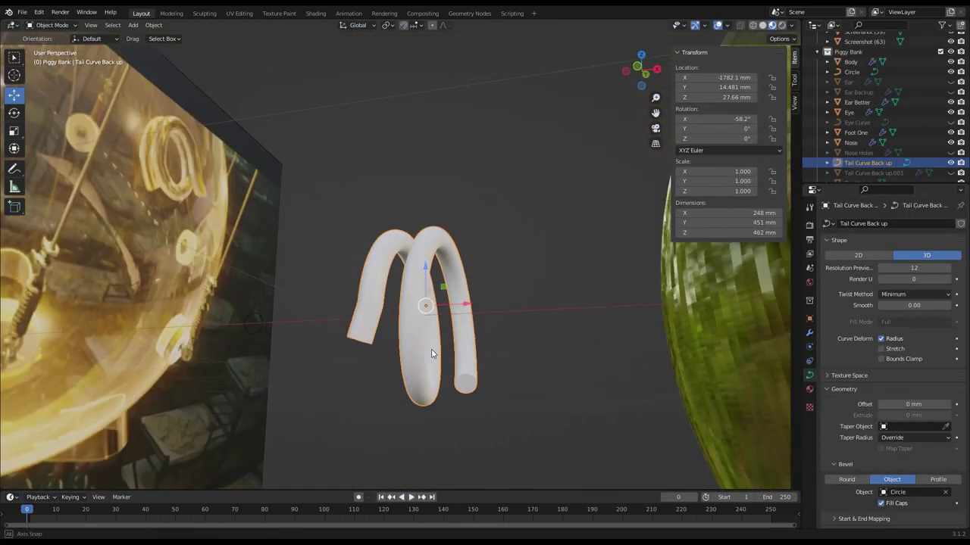
# Step: Thicken the tail by scaling its profile circle about 1.71 times, and move the tail's end control point about -44 mm along Y
pyautogui.moveTo(591, 378); pyautogui.dragTo(550, 418, button='middle')
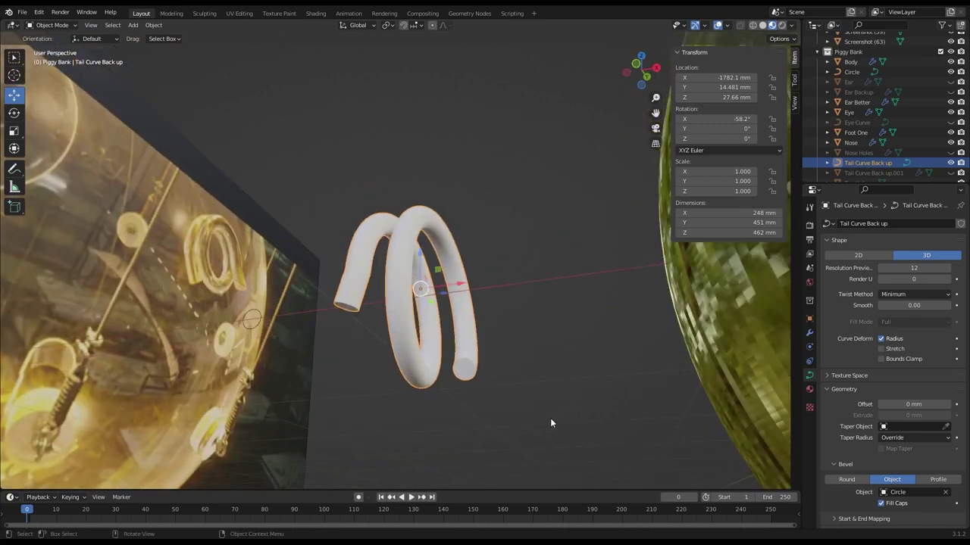
pyautogui.press('s')
pyautogui.click(260, 319)
pyautogui.click(260, 319)
pyautogui.press('s')
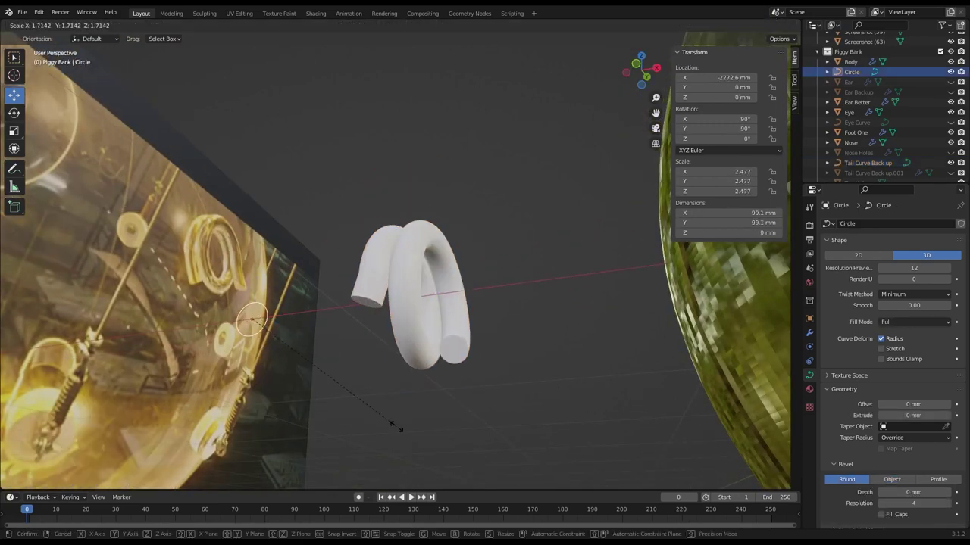
pyautogui.click(397, 426)
pyautogui.scroll(3, 484, 439)
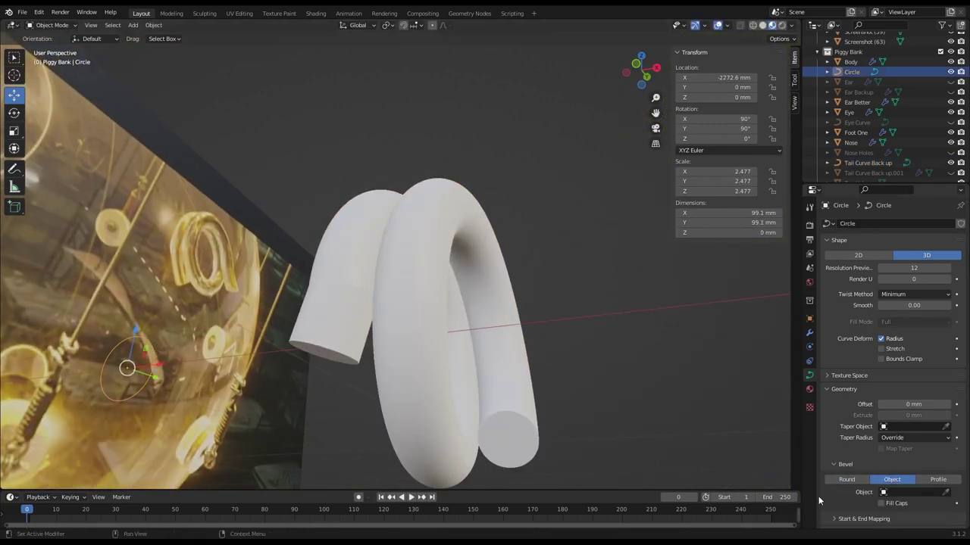
pyautogui.click(493, 369)
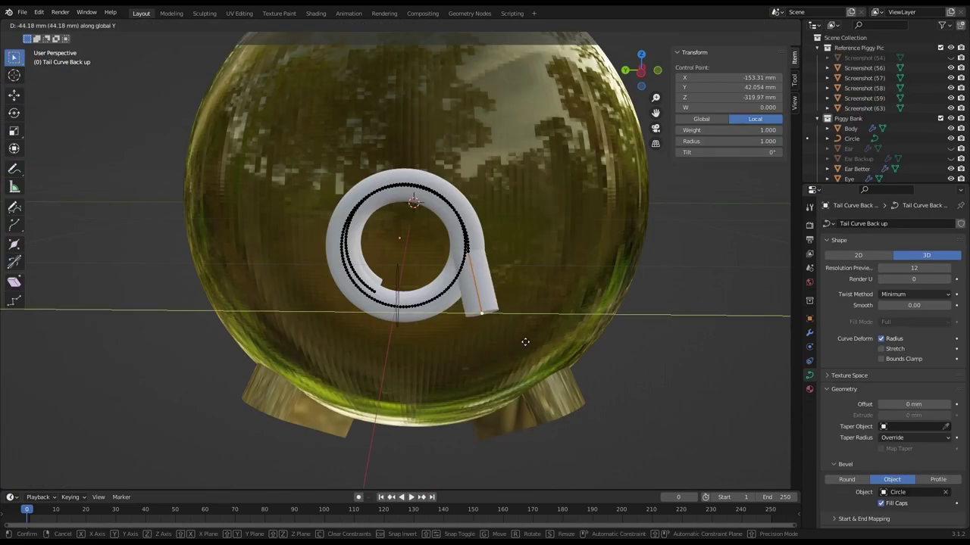
pyautogui.click(525, 341)
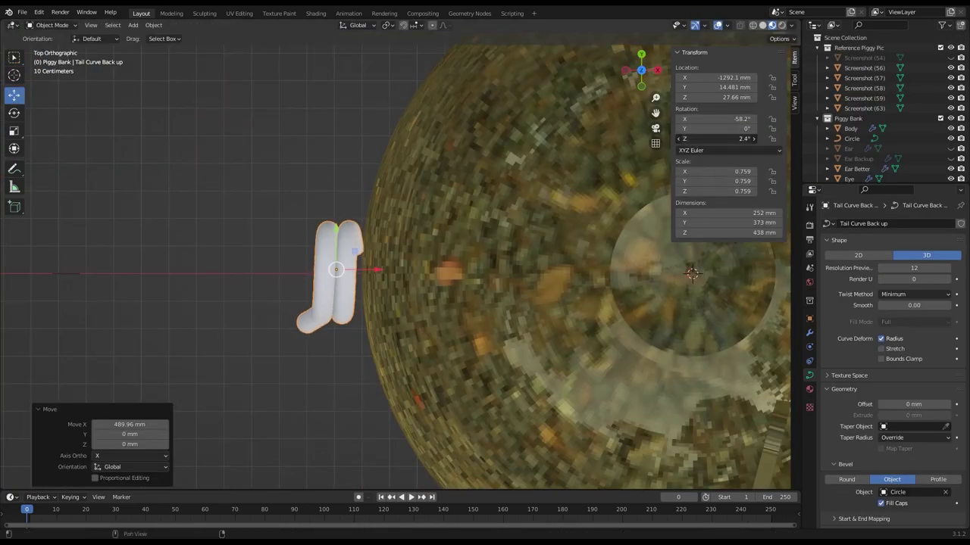
# Step: Move the tail about 15 mm along X towards the body and set its Z rotation to 12°
pyautogui.press('g')
pyautogui.press('x')
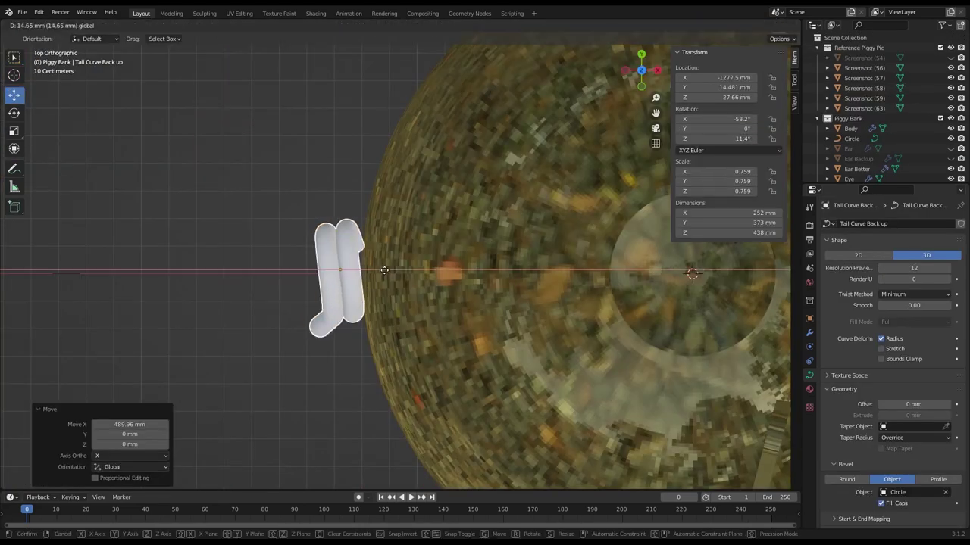
pyautogui.click(386, 270)
pyautogui.click(731, 138)
pyautogui.write('12')
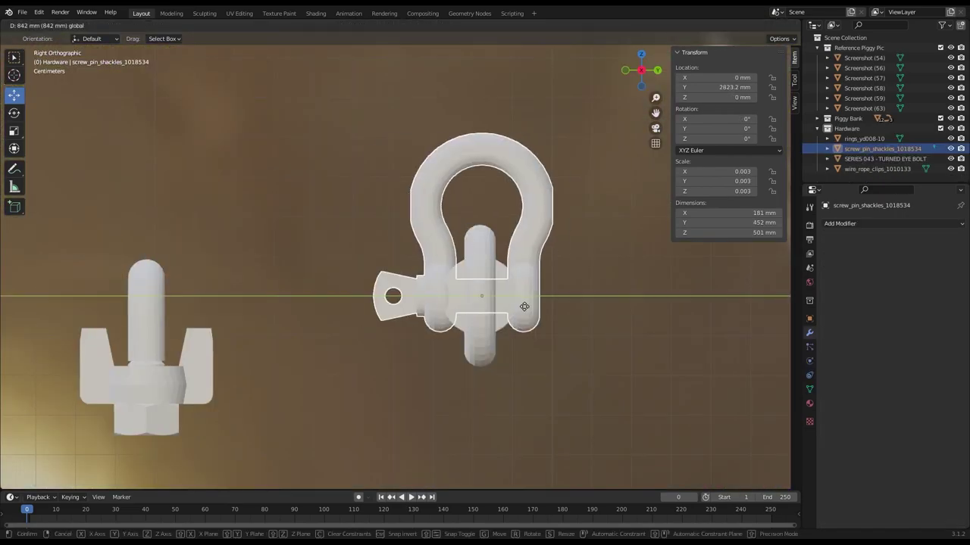
# Step: Move the screw pin shackle about 842 mm along Y and 175.5 mm along X into the ring
pyautogui.click(525, 306)
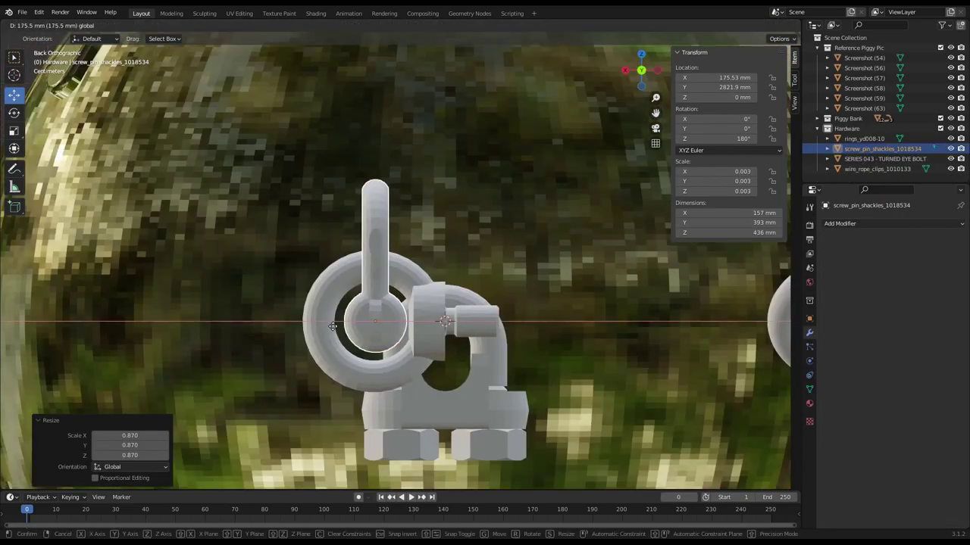
pyautogui.click(333, 326)
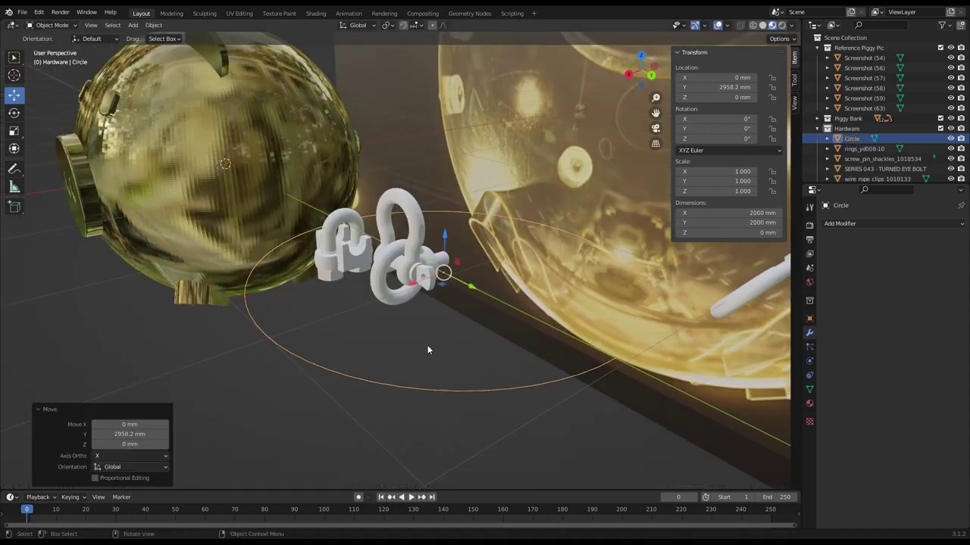
# Step: Fill and extrude the circle into a disc about 71 mm thick, and shift the disc along X
pyautogui.press('f')
pyautogui.press('e')
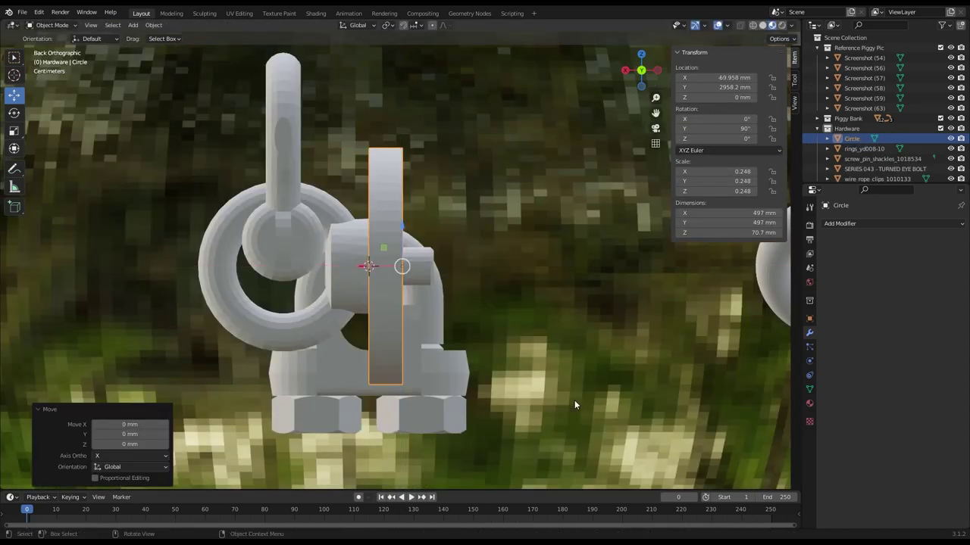
pyautogui.press('g')
pyautogui.click(338, 265)
# Step: Duplicate the disc, scaling the copy by 1.809 and moving it about -61.5 mm along X
pyautogui.hotkey('shift', 'd')
pyautogui.click(339, 266)
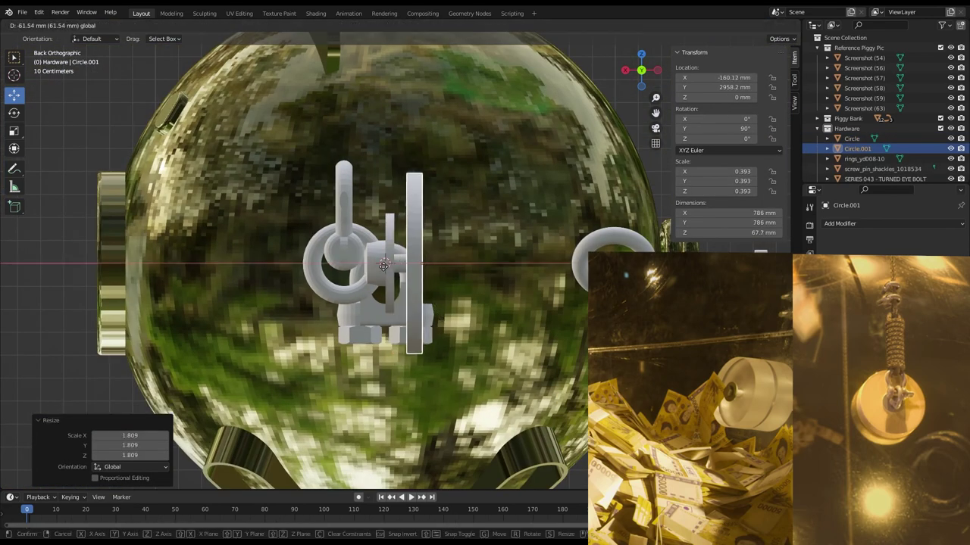
pyautogui.click(384, 264)
# Step: Thicken the larger disc by moving one of its faces about 105.5 mm along X
pyautogui.press('Tab')
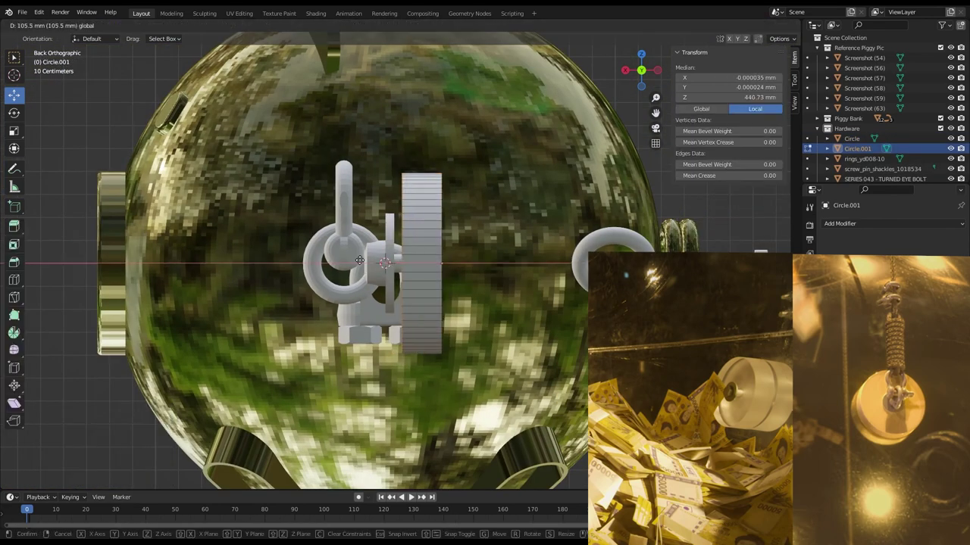
pyautogui.click(379, 265)
pyautogui.press('Tab')
# Step: Move the ring and screw pin shackle together about 127.5 mm along Y so they sit centred on the large disc
pyautogui.press('KP_3')
pyautogui.click(467, 262)
pyautogui.press('g')
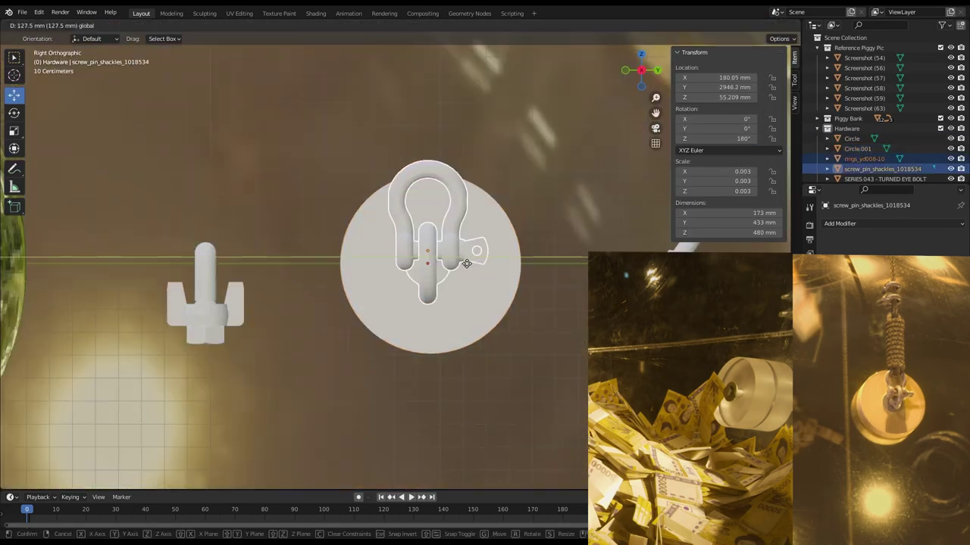
pyautogui.click(524, 302)
pyautogui.moveTo(524, 301); pyautogui.dragTo(645, 75, button='middle')
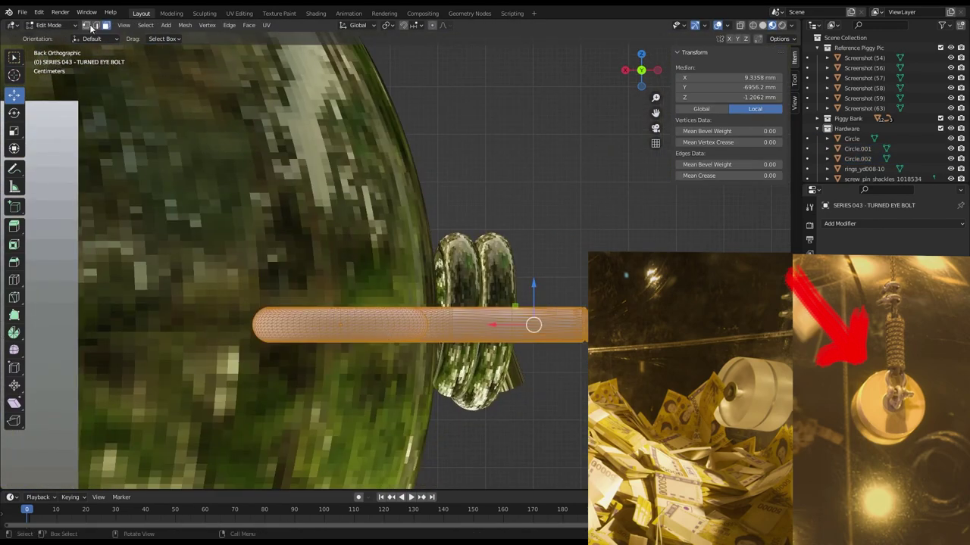
# Step: Delete the eye portion of the turned eye bolt and move the remaining straight bolt along X through the discs
pyautogui.click(86, 25)
pyautogui.moveTo(217, 278); pyautogui.dragTo(584, 429)
pyautogui.scroll(5, 469, 379)
pyautogui.press('x')
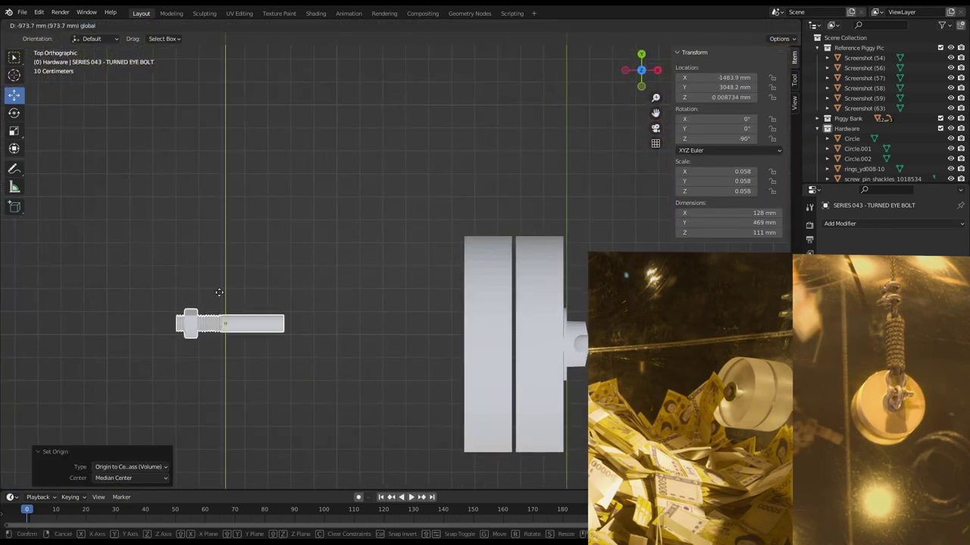
pyautogui.press('g')
pyautogui.press('x')
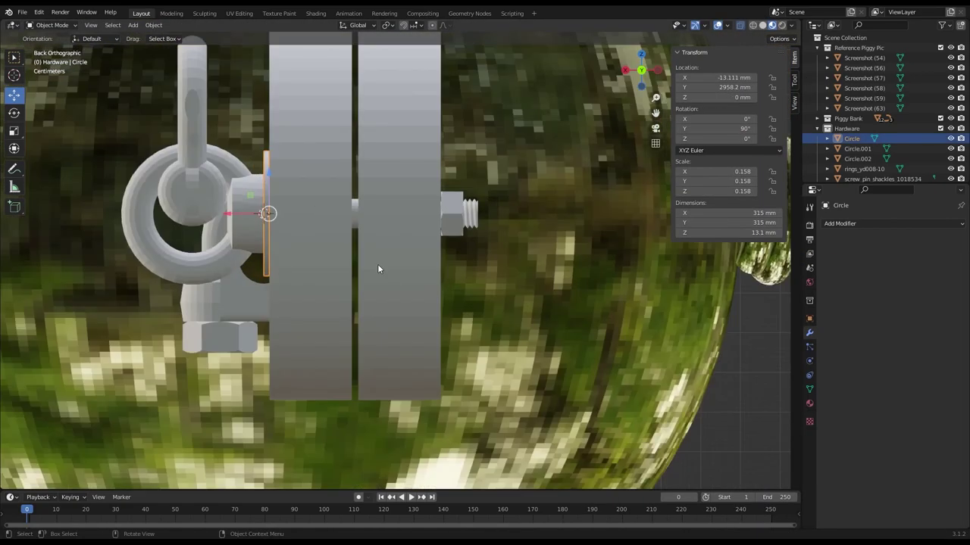
# Step: Place a copy of the thin small disc -442.64 mm along X, between the outer large disc and the bolt's nut
pyautogui.press('g')
pyautogui.press('x')
pyautogui.click(406, 226)
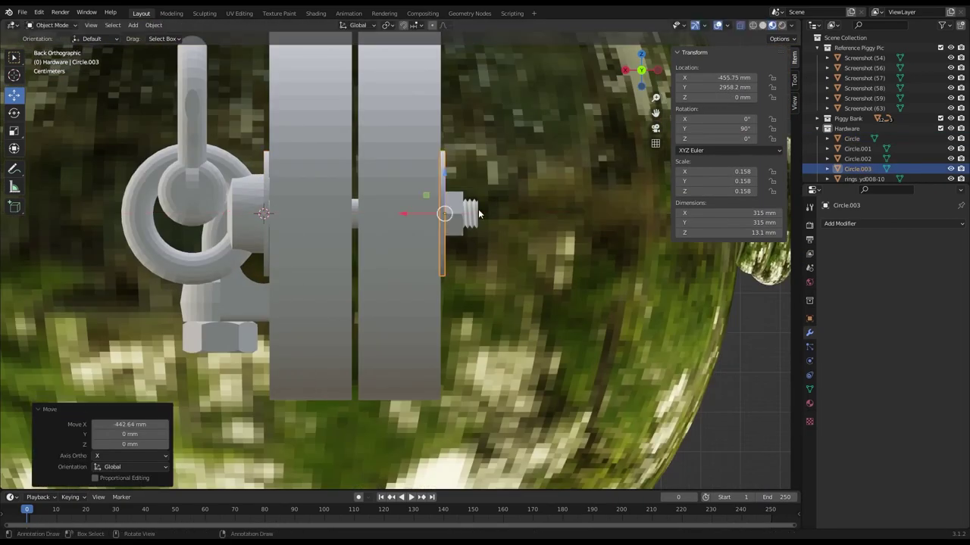
pyautogui.moveTo(396, 247); pyautogui.dragTo(584, 422)
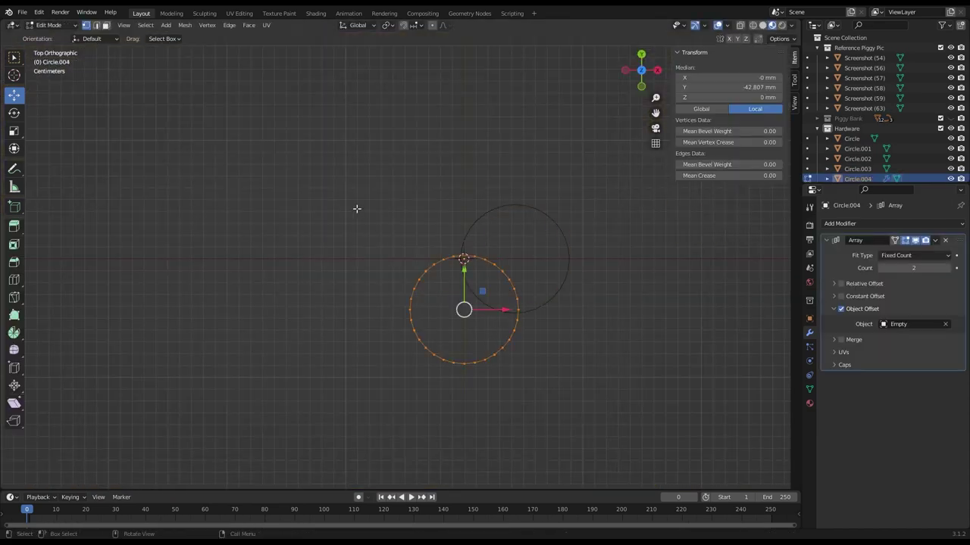
# Step: Offset the arrayed circle's vertices along Y from the origin and adjust the screw distance of the rope's Screw modifier
pyautogui.moveTo(464, 282); pyautogui.dragTo(463, 297)
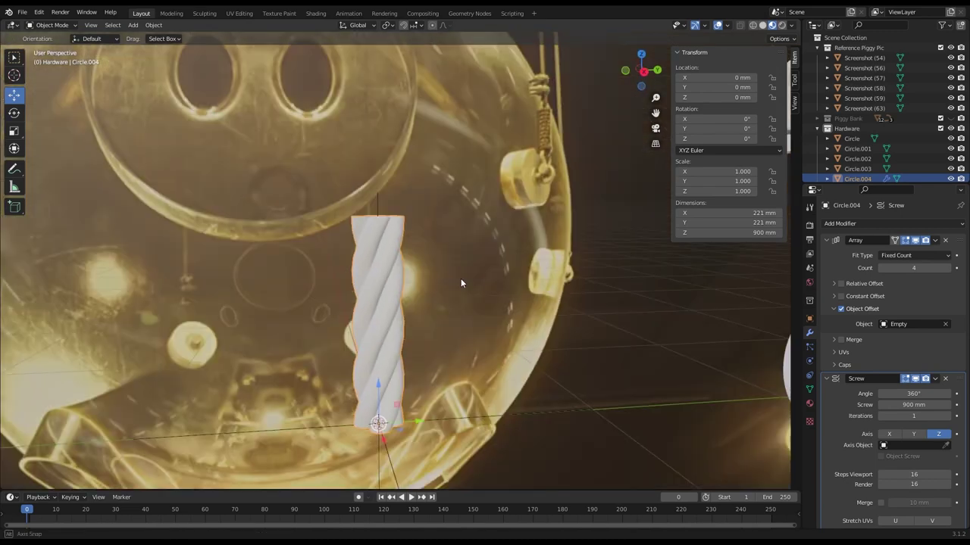
pyautogui.moveTo(913, 404); pyautogui.dragTo(878, 404)
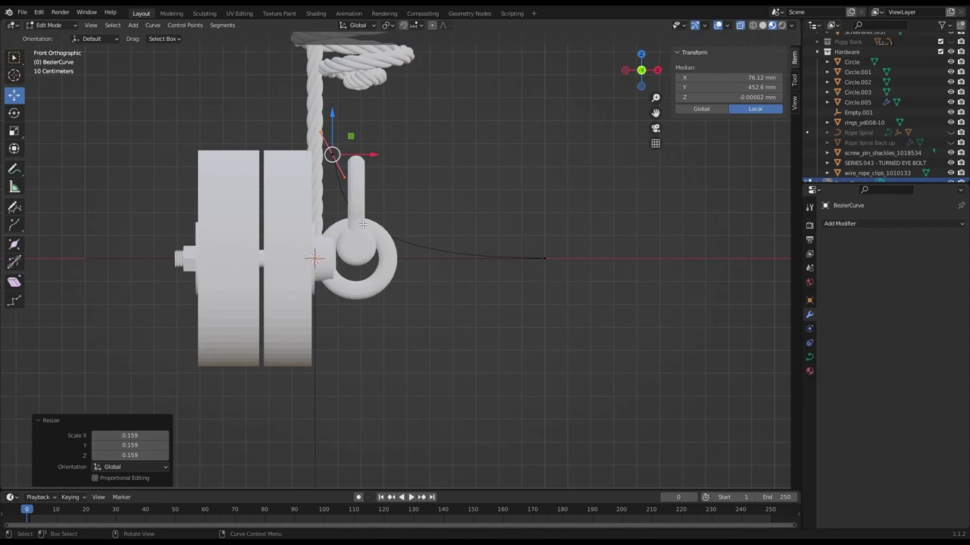
# Step: Rotate and scale the Bezier curve's control points to start a loop around the top of the screw pin shackle
pyautogui.scroll(2, 535, 262)
pyautogui.press('r')
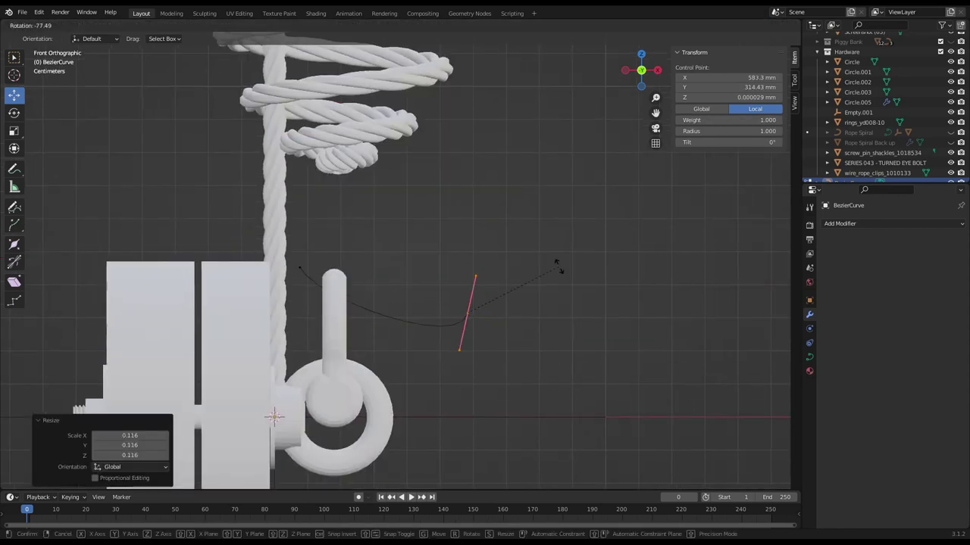
pyautogui.click(358, 281)
pyautogui.press('r')
pyautogui.click(439, 333)
pyautogui.press('s')
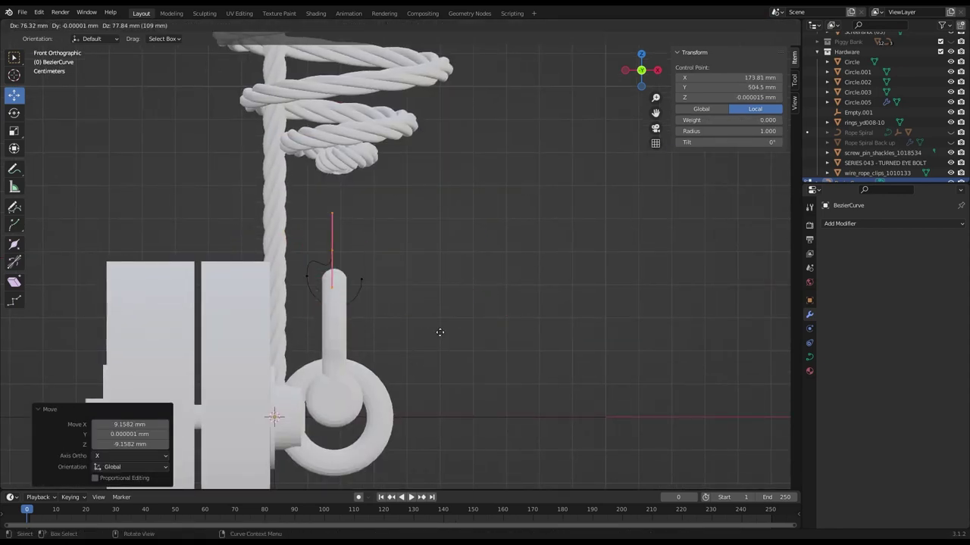
# Step: Position and resize the next control points to bring the loop together above the shackle and run the curve straight upward
pyautogui.click(337, 231)
pyautogui.click(436, 114)
pyautogui.press('g')
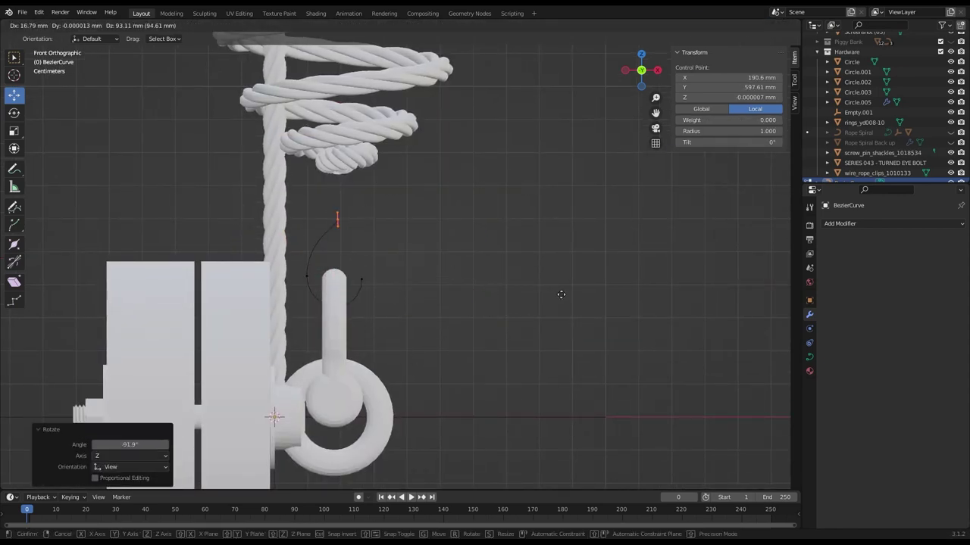
pyautogui.click(560, 301)
pyautogui.press('g')
pyautogui.click(641, 288)
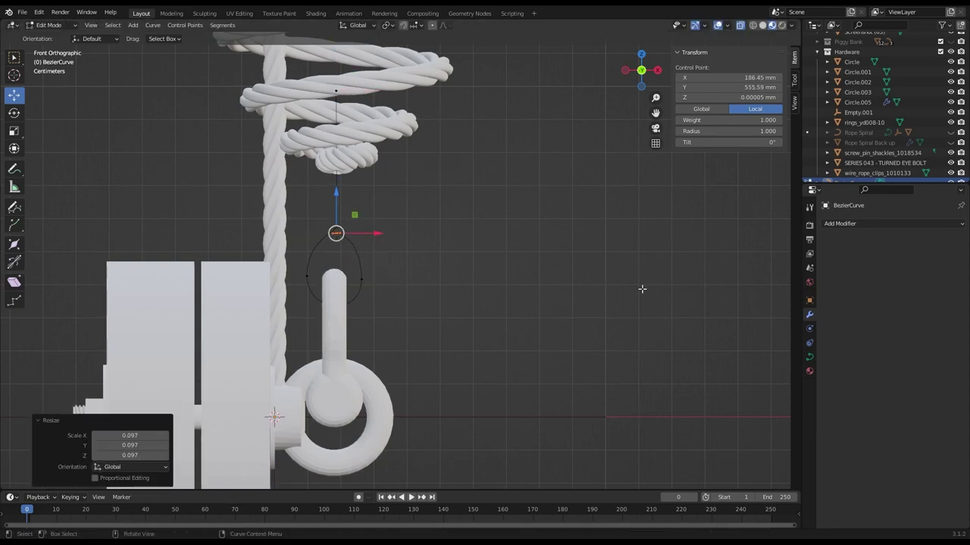
pyautogui.scroll(-5, 679, 283)
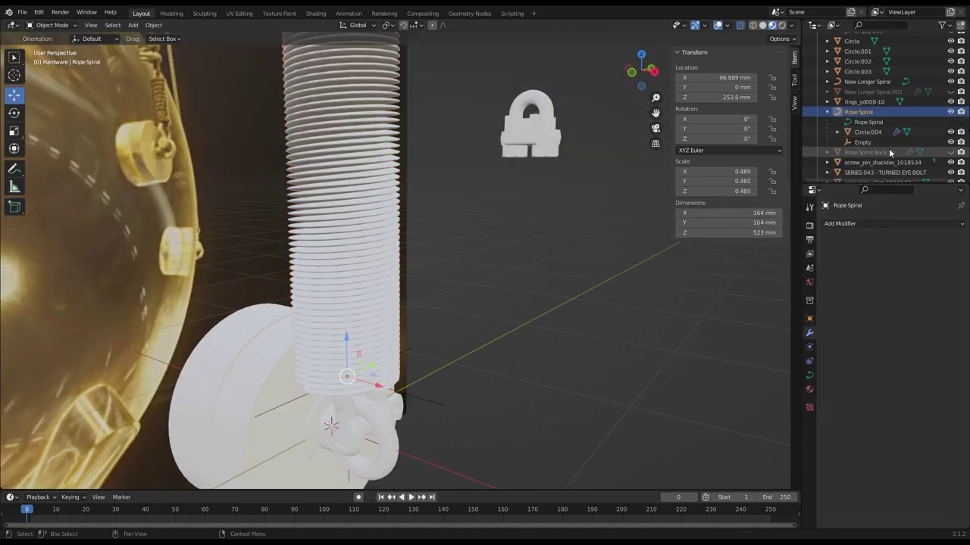
# Step: Apply the transforms of the Circle.004 rope that follows the New Longer Spiral curve
pyautogui.click(879, 130)
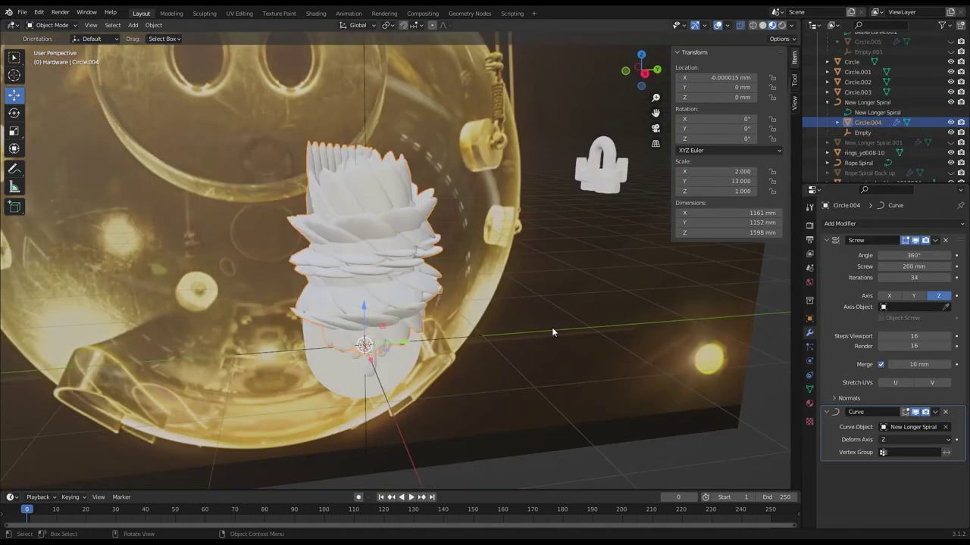
pyautogui.hotkey('ctrl', 'a')
pyautogui.click(382, 237)
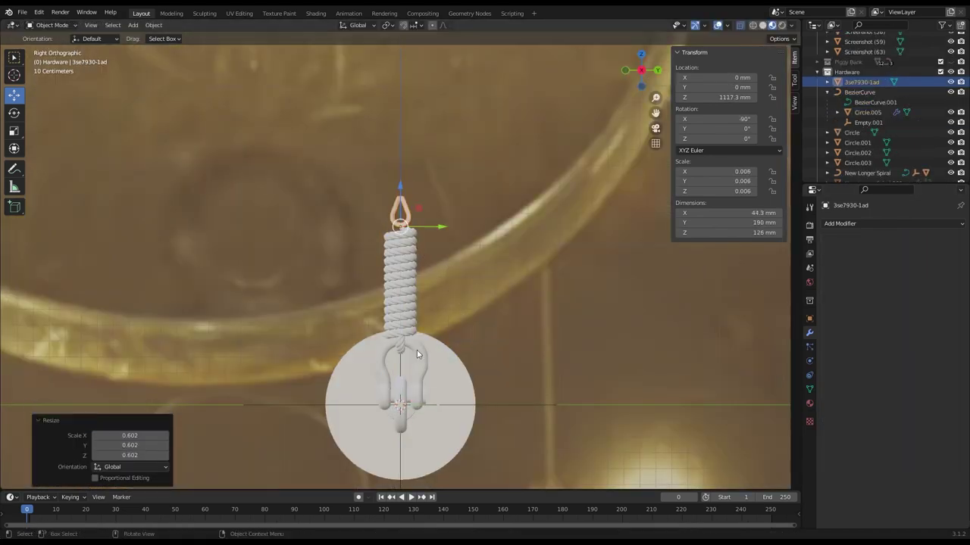
# Step: Enter a new rotation for the wire rope clip so it lines up with the rope above the thimble
pyautogui.press('KP_1')
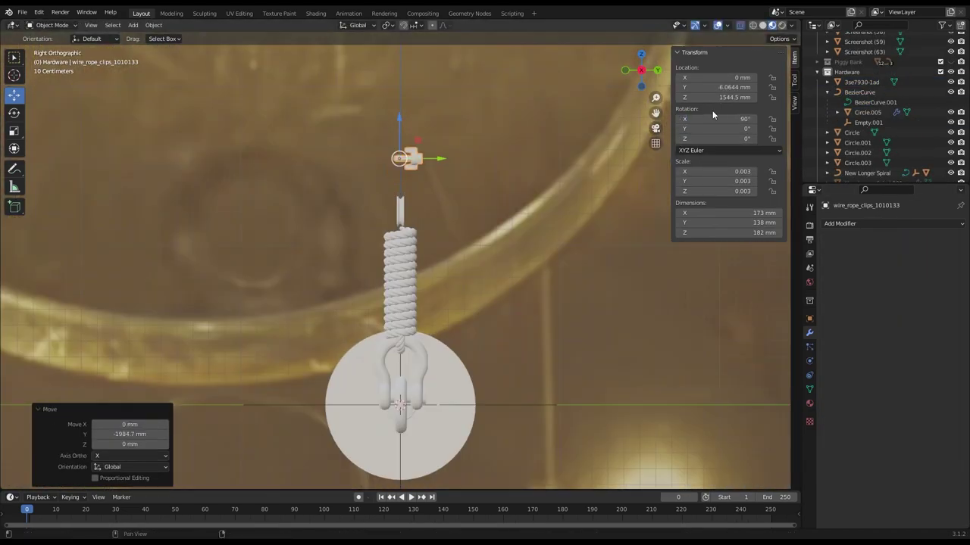
pyautogui.press('Return')
pyautogui.press('KP_7')
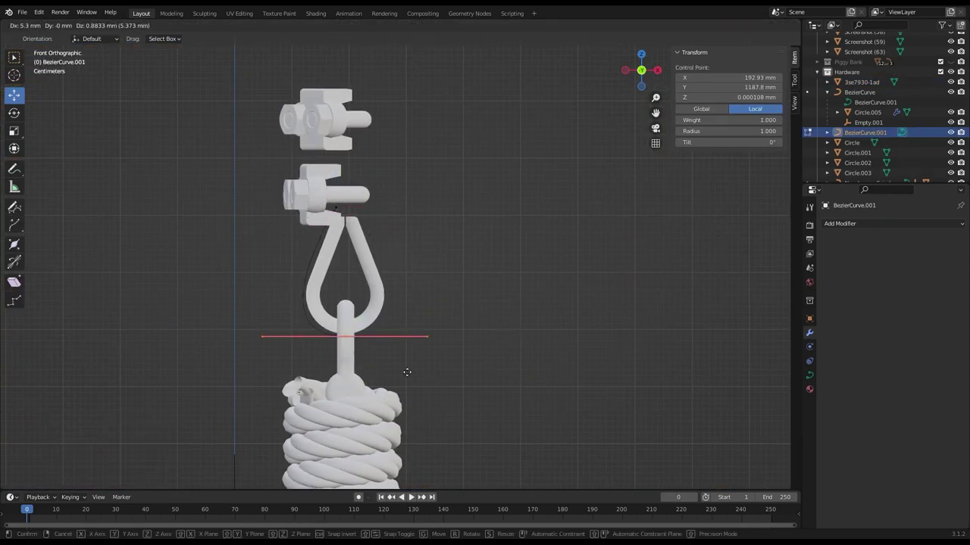
# Step: Move and scale the control points of BezierCurve.001 so the curve wraps around the thimble toward the wire rope clips
pyautogui.click(407, 372)
pyautogui.press('s')
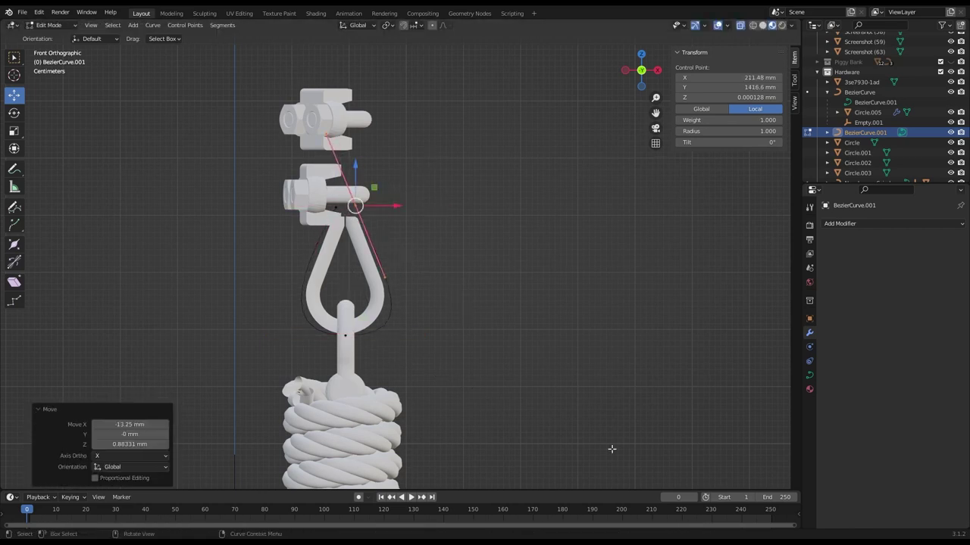
pyautogui.keyDown('shift'); pyautogui.moveTo(475, 207); pyautogui.dragTo(451, 325, button='middle'); pyautogui.keyUp('shift')
pyautogui.press('g')
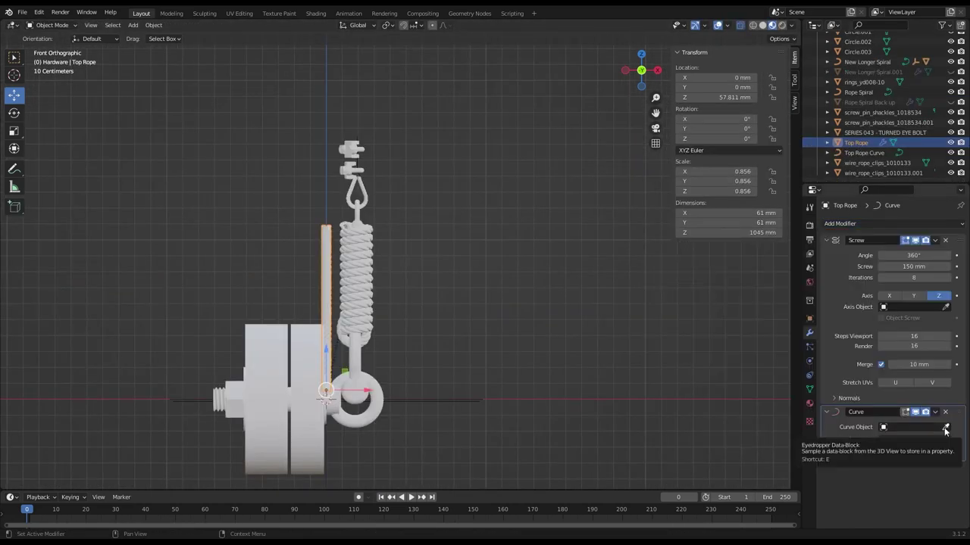
# Step: Bend the Top Rope along Top Rope Curve with the Curve modifier, using Y as the deform axis
pyautogui.click(914, 439)
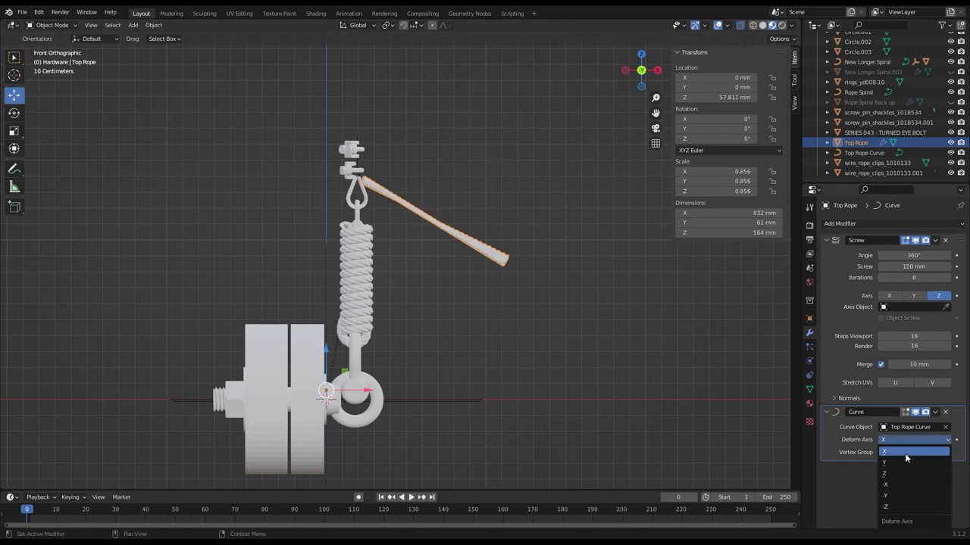
pyautogui.click(906, 461)
pyautogui.scroll(10, 366, 262)
pyautogui.click(403, 84)
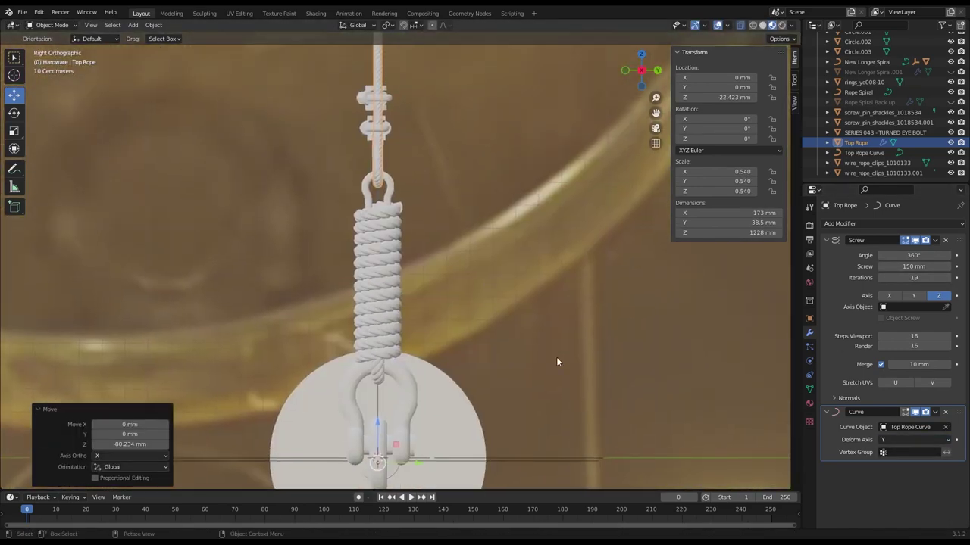
pyautogui.moveTo(556, 357); pyautogui.dragTo(399, 285, button='middle')
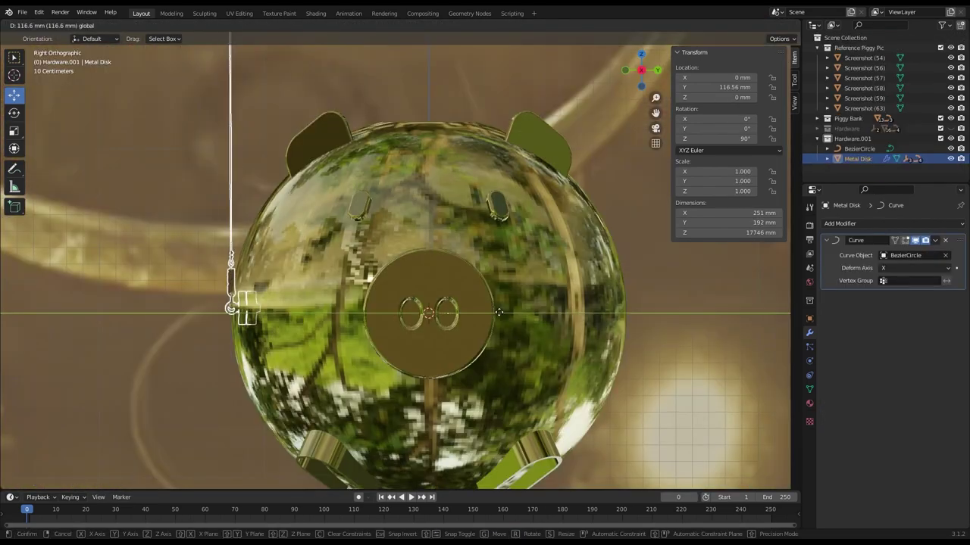
# Step: Use a relative Y offset of 6.000 for the Metal Disk array and shift it 812.83 mm plus 644.13 mm along X
pyautogui.scroll(5, 507, 315)
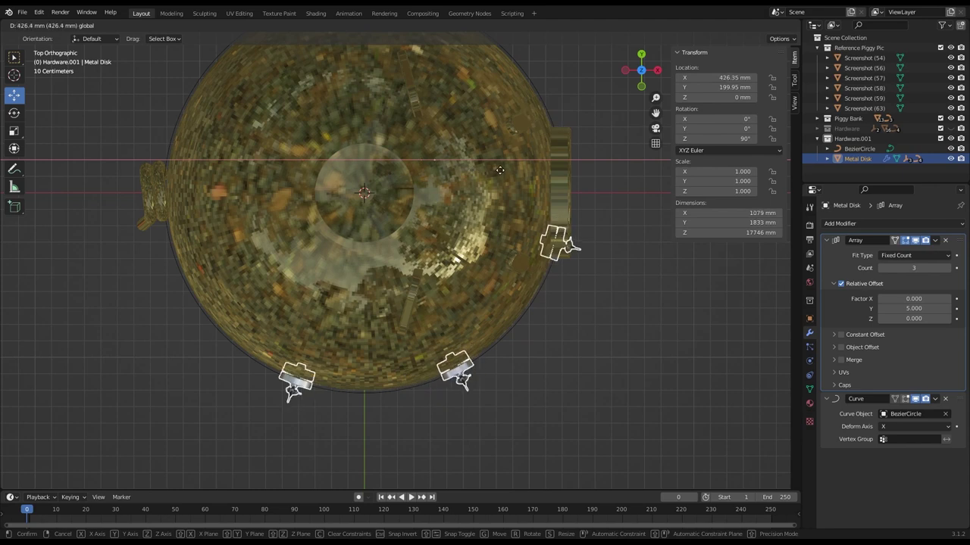
pyautogui.click(538, 177)
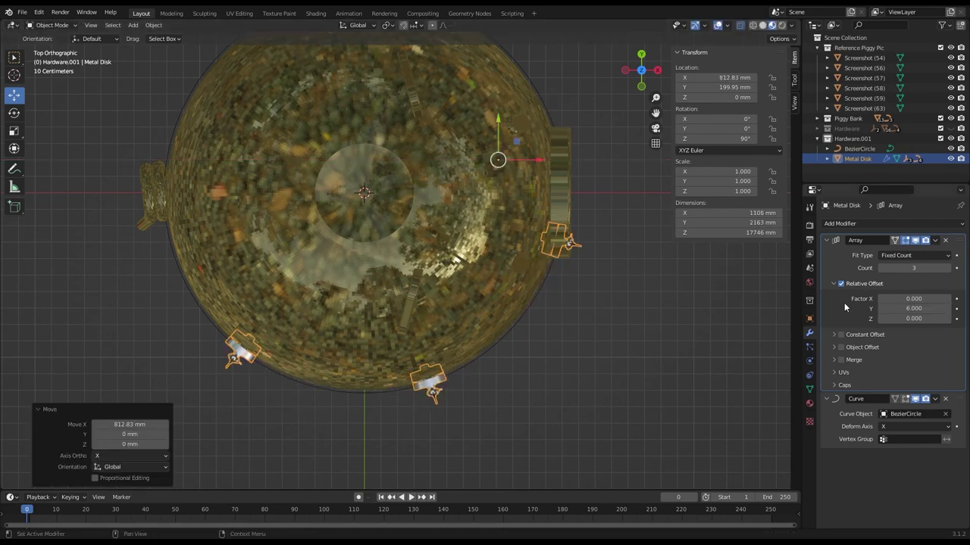
pyautogui.press('Return')
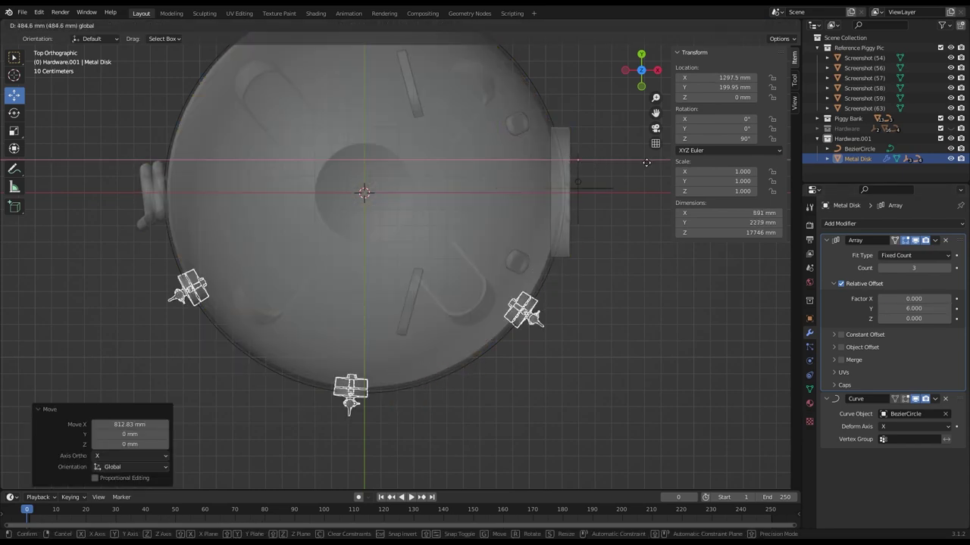
pyautogui.click(644, 172)
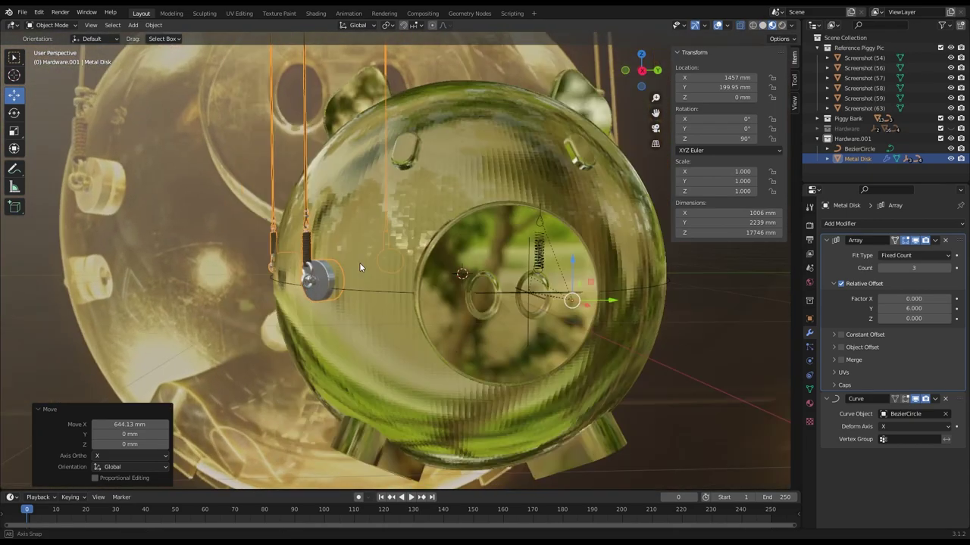
# Step: Toggle the X axis of the Metal Disk's Mirror modifier that uses Body as its mirror object
pyautogui.moveTo(359, 262); pyautogui.dragTo(416, 352, button='middle')
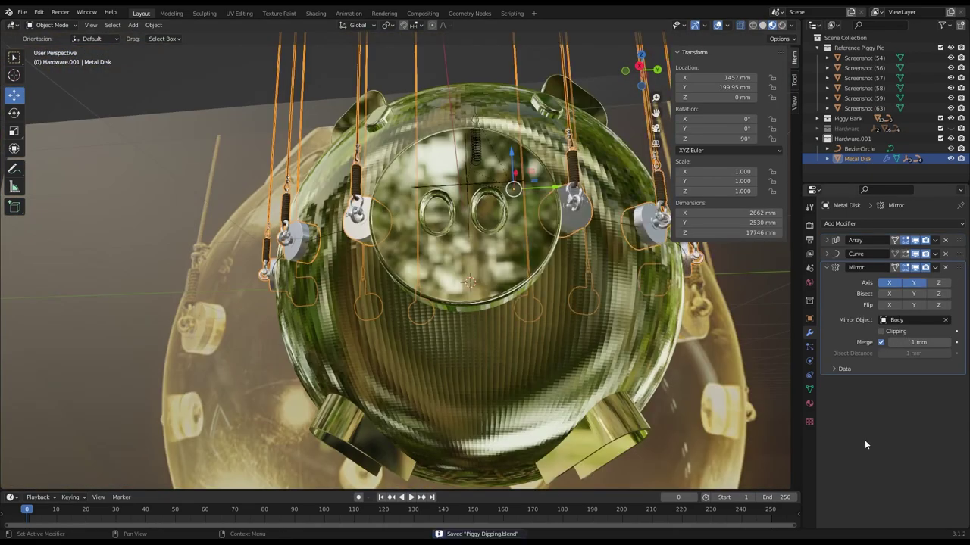
pyautogui.click(888, 281)
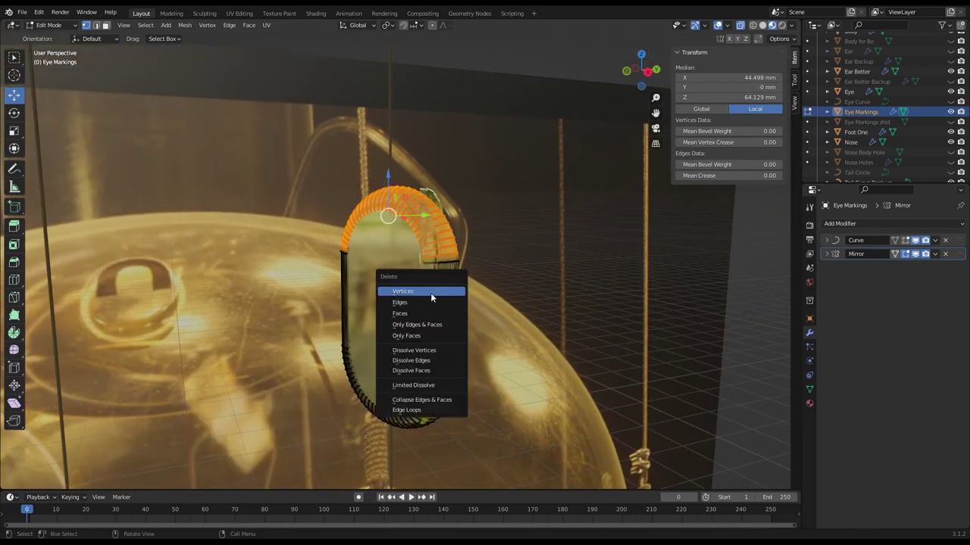
# Step: Delete the upper arc of the Eye Markings mesh and strip the rest down to a single U-shaped edge loop
pyautogui.click(431, 293)
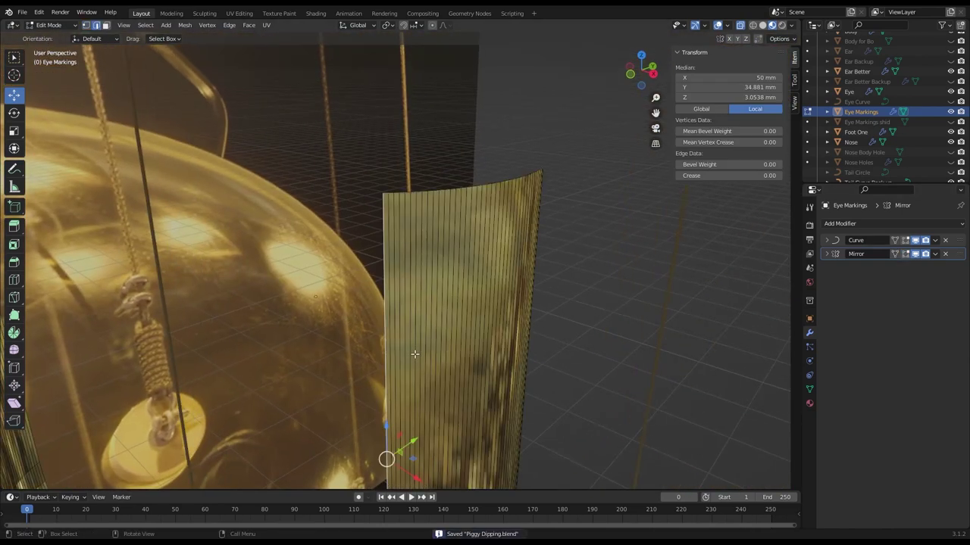
pyautogui.click(146, 25)
pyautogui.click(261, 190)
pyautogui.moveTo(356, 340); pyautogui.dragTo(452, 286, button='middle')
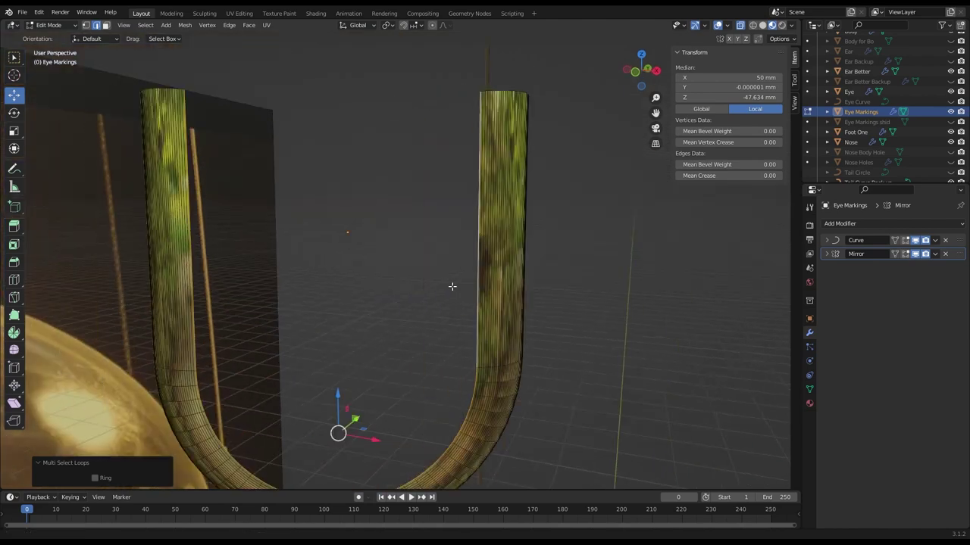
pyautogui.press('1')
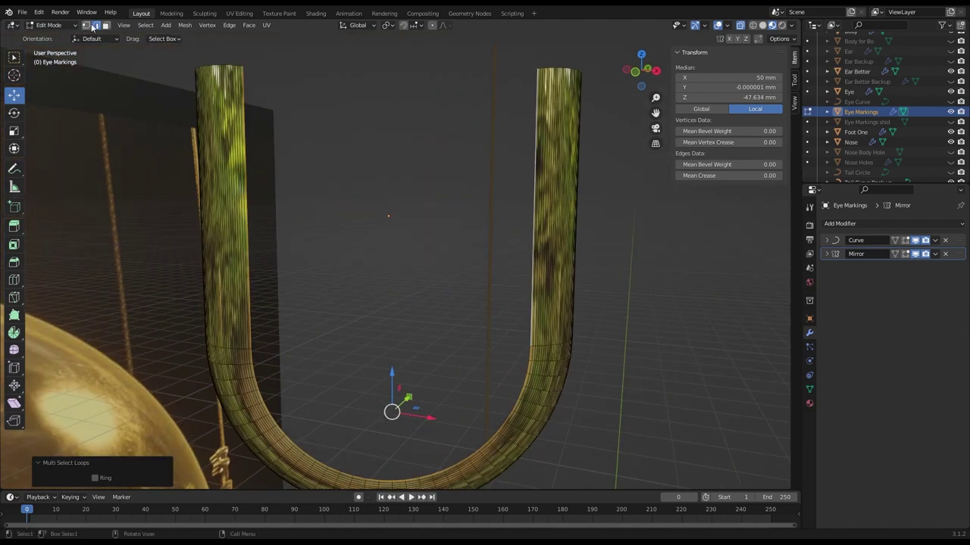
pyautogui.press('a')
pyautogui.press('x')
pyautogui.click(418, 247)
# Step: Clean up the U-shaped outline of the Eye Markings and fill it with a face
pyautogui.moveTo(418, 247); pyautogui.dragTo(466, 310, button='middle')
pyautogui.moveTo(203, 77); pyautogui.dragTo(507, 350)
pyautogui.rightClick(303, 309)
pyautogui.click(335, 312)
pyautogui.moveTo(195, 74); pyautogui.dragTo(475, 121)
pyautogui.press('a')
pyautogui.press('f')
pyautogui.moveTo(508, 457); pyautogui.dragTo(552, 432, button='middle')
# Step: Inset the U-shaped face by about 14.66 mm and delete its straight outer top edge
pyautogui.press('i')
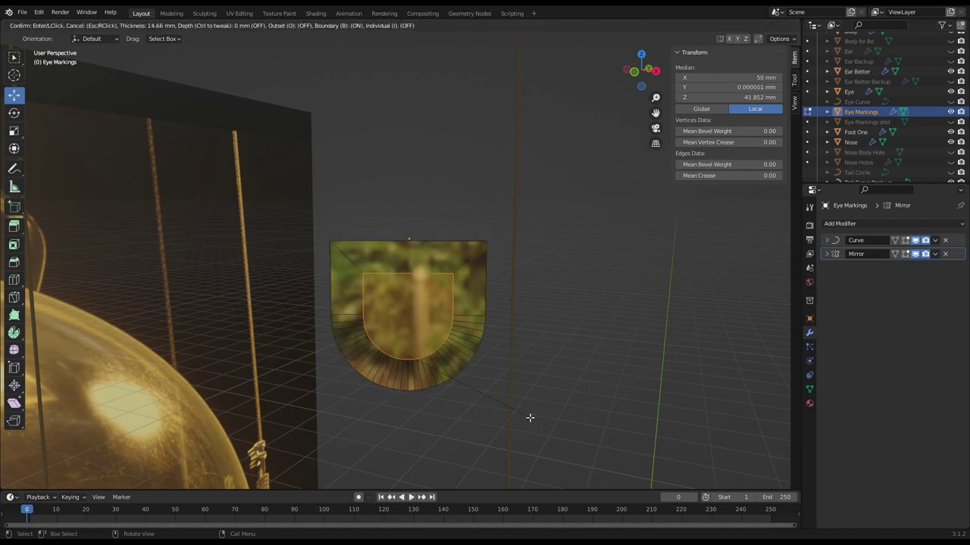
pyautogui.click(529, 417)
pyautogui.scroll(3, 407, 335)
pyautogui.press('x')
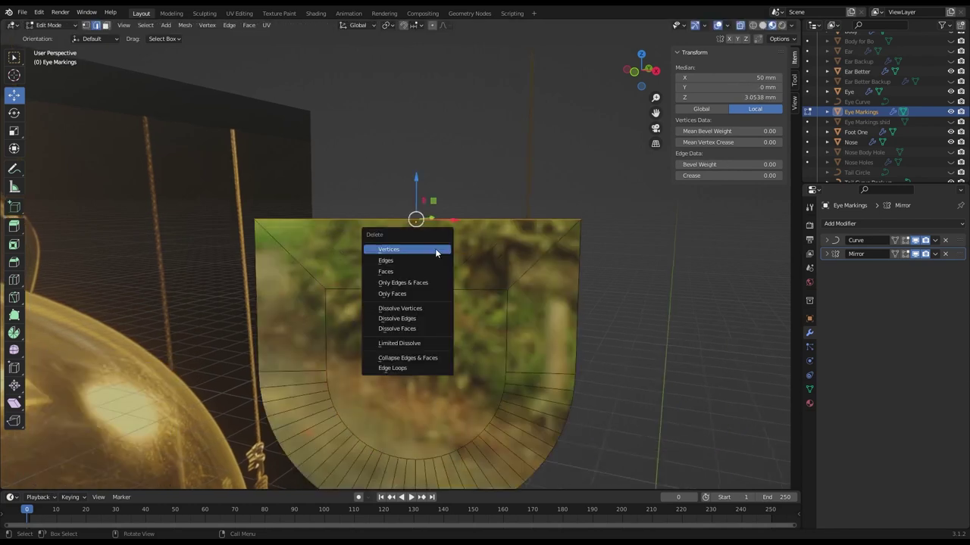
pyautogui.click(411, 245)
# Step: Move the inset's straight edge along Z and delete the inner face, leaving a U-shaped band for the Eye Markings
pyautogui.press('g')
pyautogui.press('z')
pyautogui.click(434, 332)
pyautogui.click(433, 331)
pyautogui.press('x')
pyautogui.click(407, 424)
pyautogui.press('Tab')
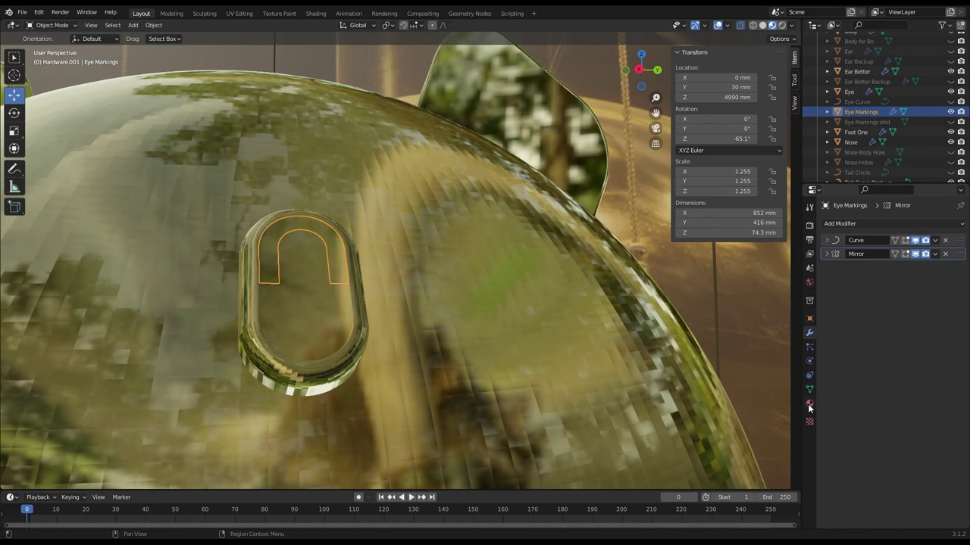
# Step: Give the Eye Markings a new material with a black base color
pyautogui.click(809, 403)
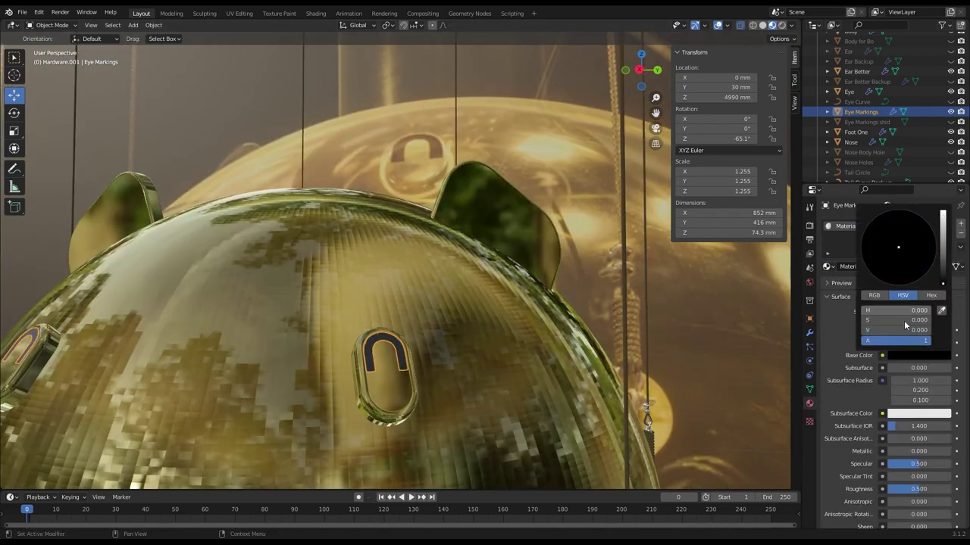
# Step: Select all of the Nose Markings geometry in Edit Mode and hide it
pyautogui.scroll(-1, 838, 421)
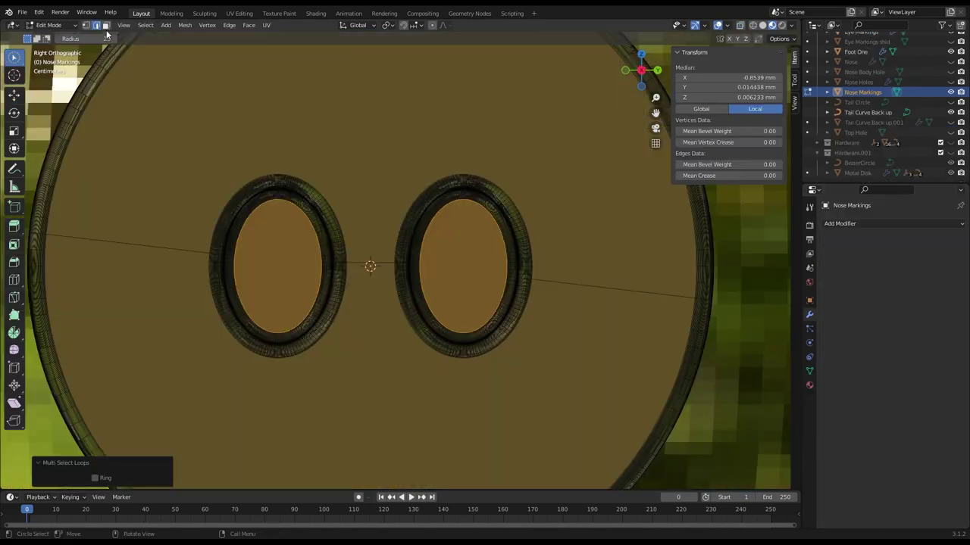
pyautogui.press('a')
pyautogui.press('h')
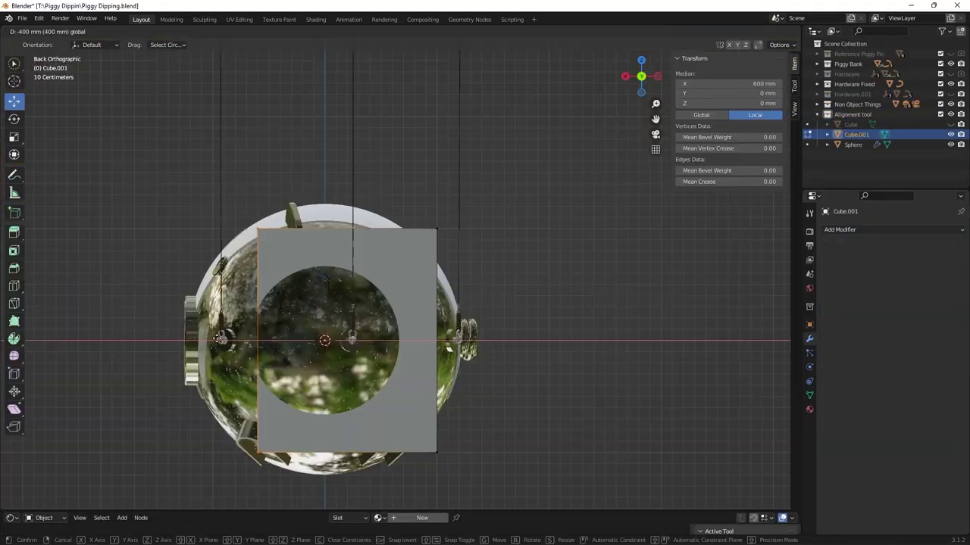
# Step: Scale the selected side face of the alignment tool's cutting cube in Y and Z only, excluding X
pyautogui.press('s')
pyautogui.hotkey('shift', 'x')
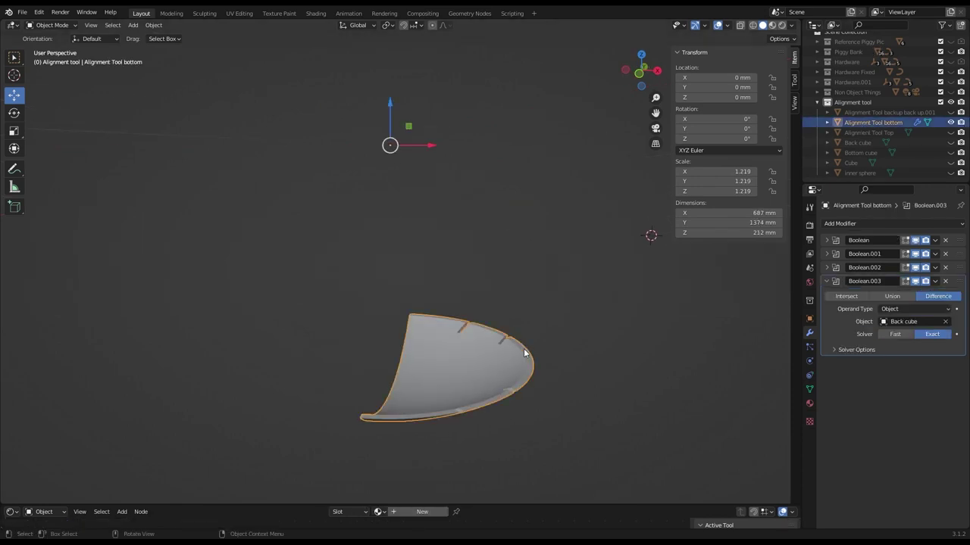
# Step: Duplicate the Alignment Tool bottom in place
pyautogui.hotkey('shift', 'd')
pyautogui.press('Escape')
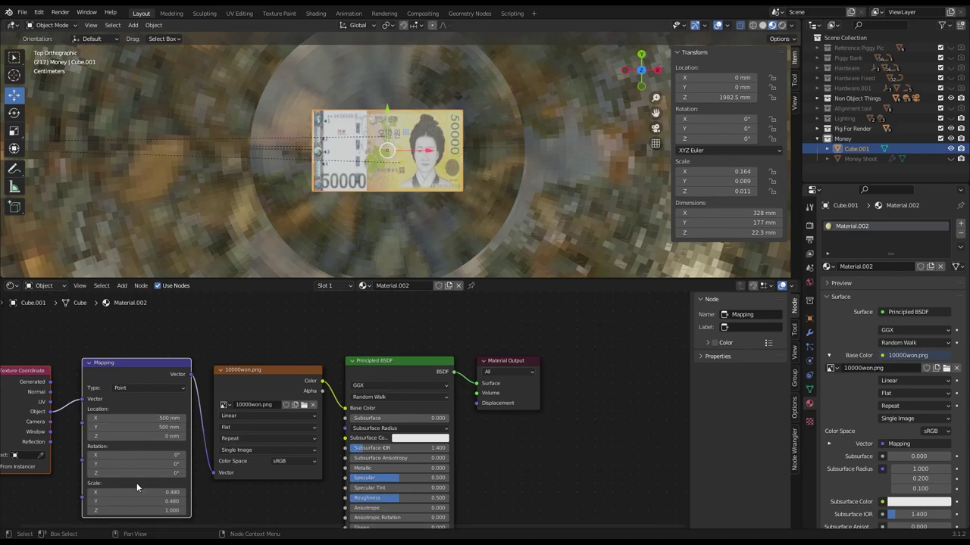
pyautogui.moveTo(438, 224); pyautogui.dragTo(425, 152, button='middle')
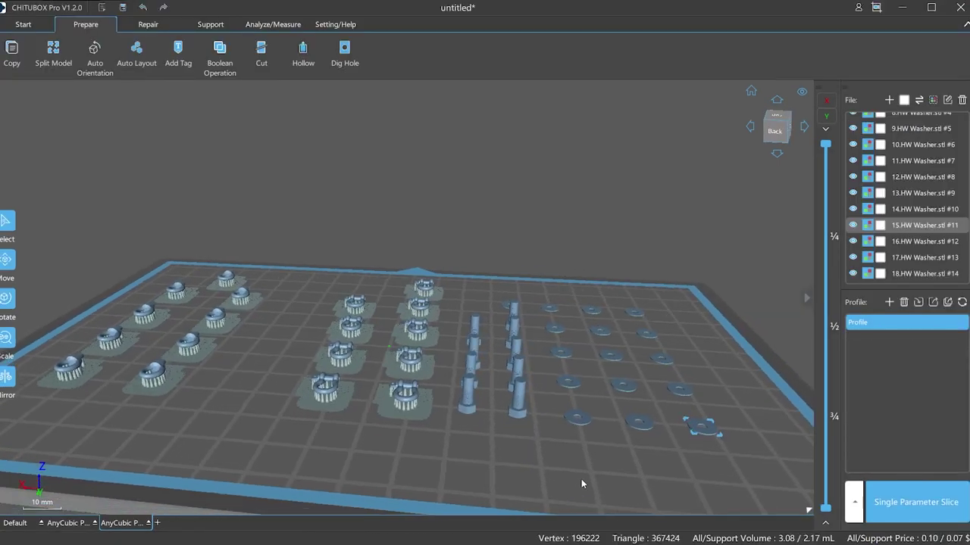
# Step: Switch to CHITUBOX Pro and inspect the print plates of hardware, alignment tool parts, feet, ears and eyes from different angles
pyautogui.moveTo(581, 478); pyautogui.dragTo(452, 468)
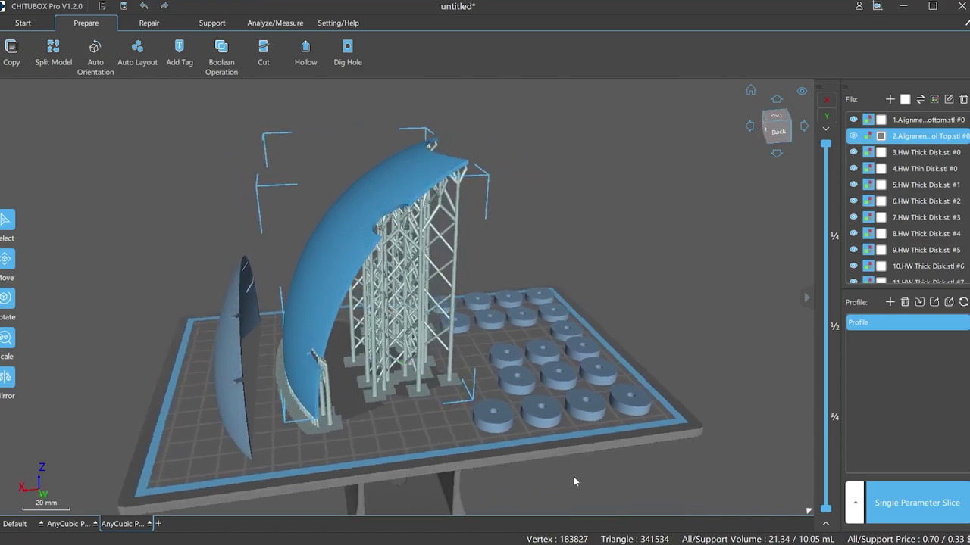
pyautogui.moveTo(574, 478); pyautogui.dragTo(730, 478)
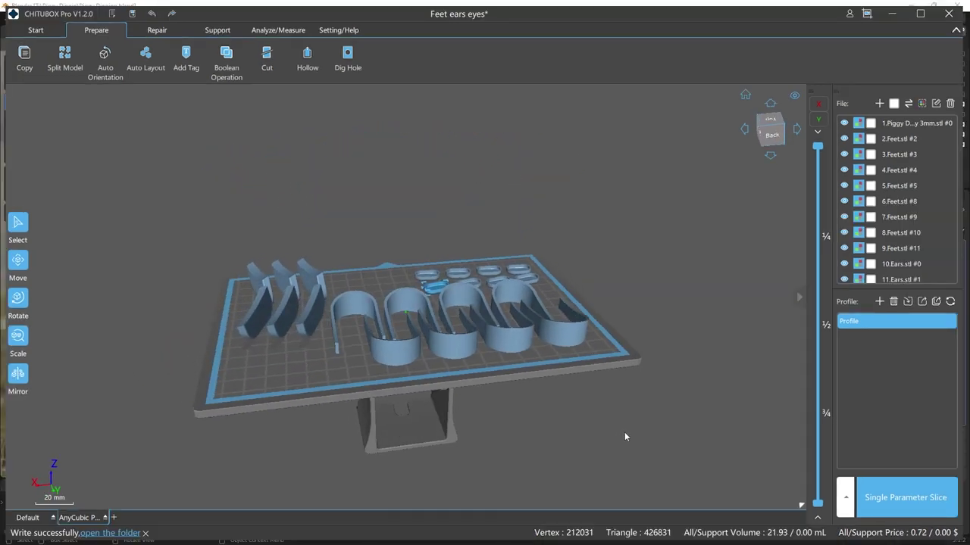
pyautogui.moveTo(625, 433); pyautogui.dragTo(778, 429)
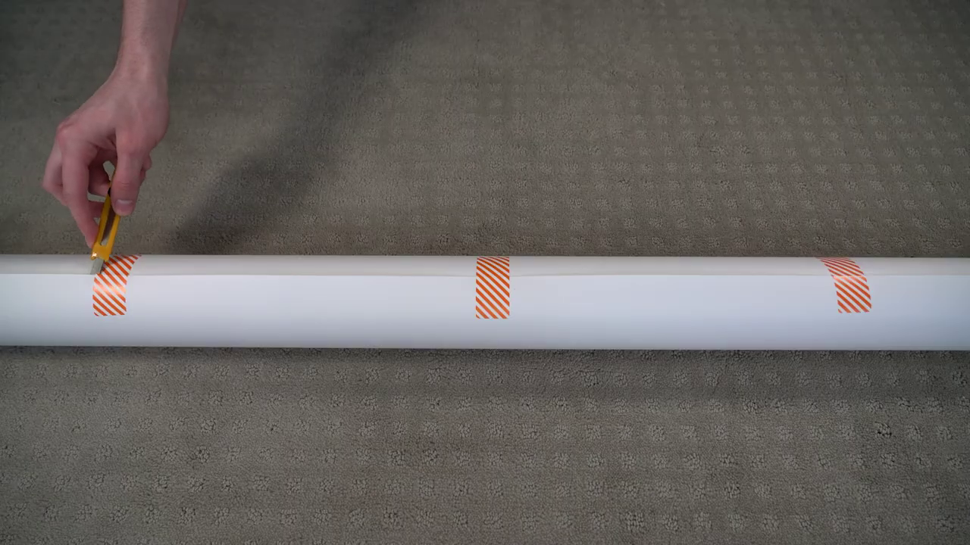